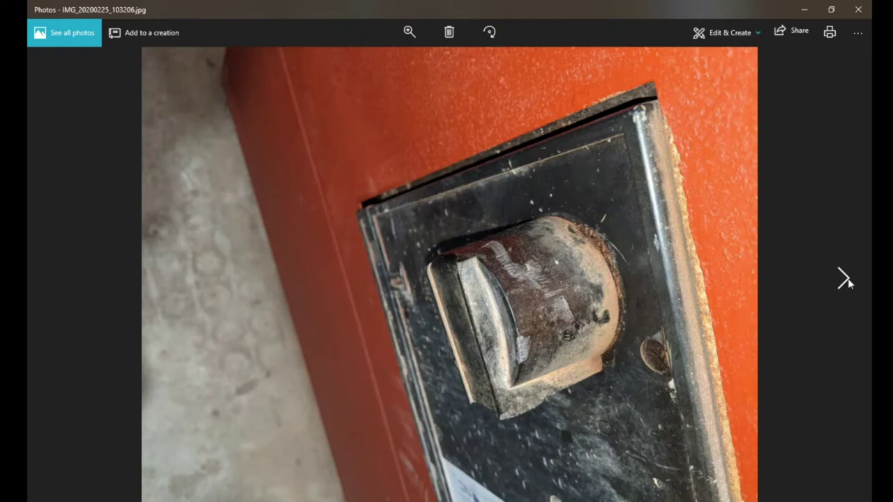
- Step through each breaker-handle photo in Windows Photos until IMG_20200225_103341.jpg
left_click(847, 280)
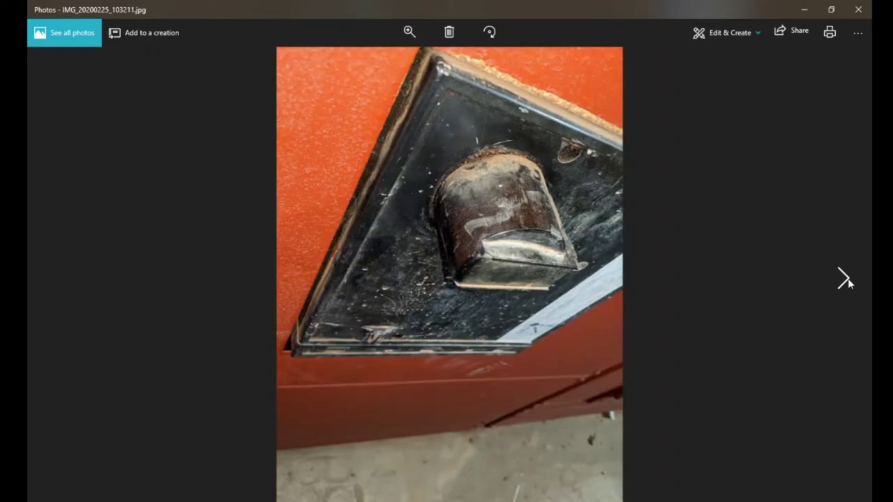
left_click(847, 280)
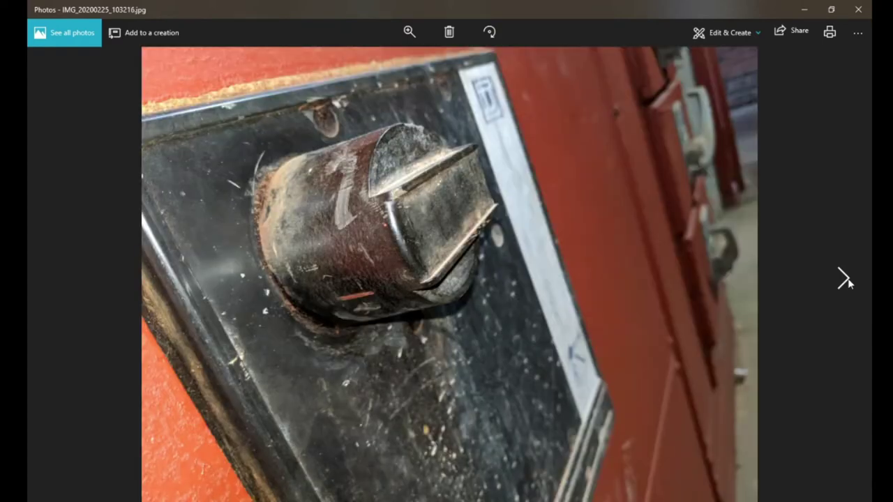
left_click(847, 280)
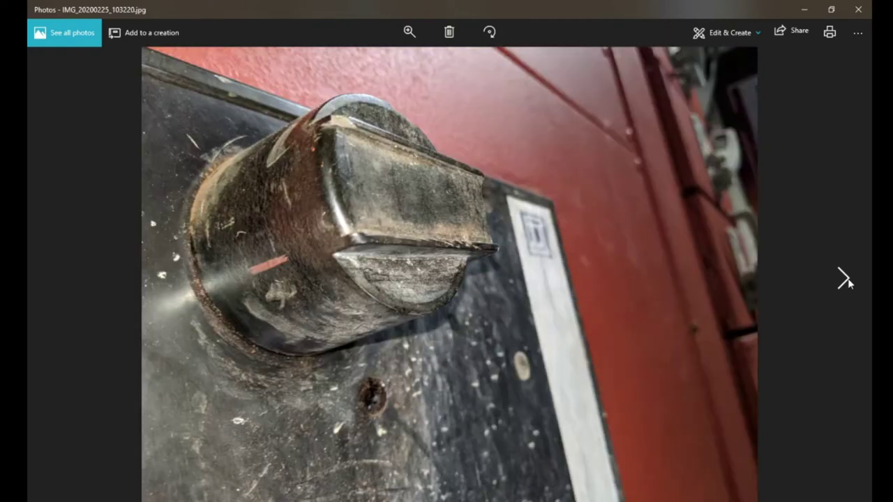
left_click(847, 279)
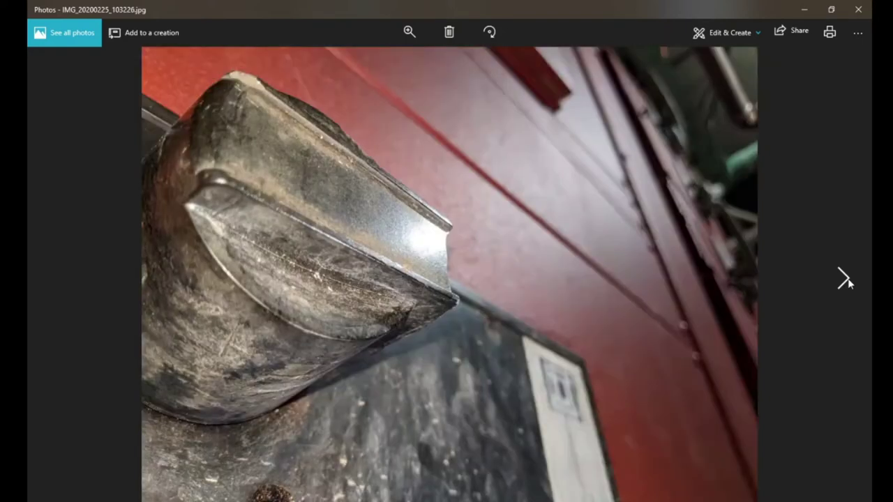
left_click(847, 279)
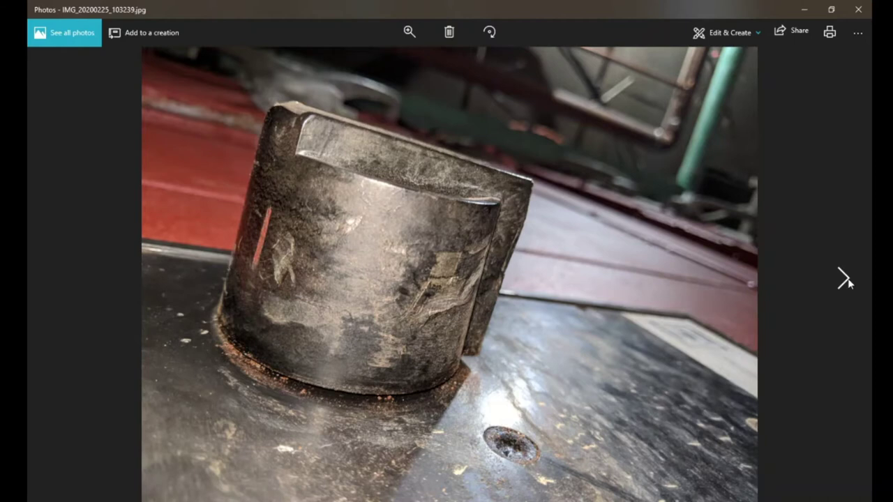
left_click(847, 279)
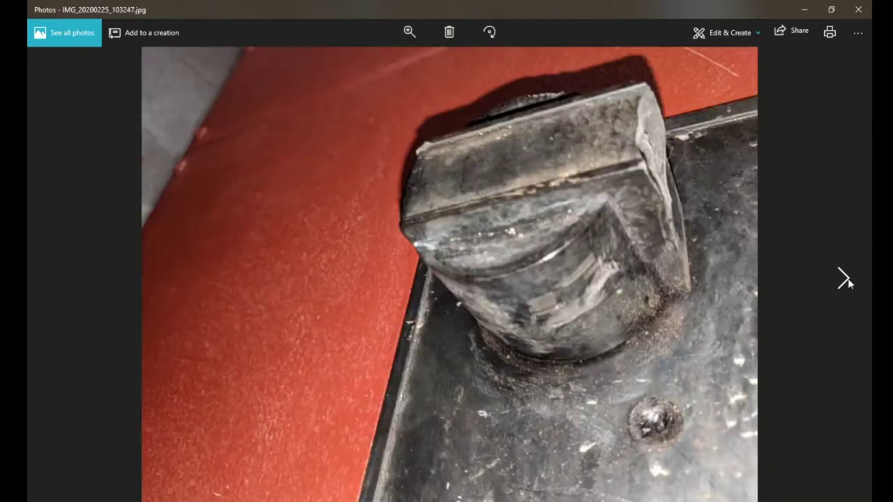
left_click(847, 280)
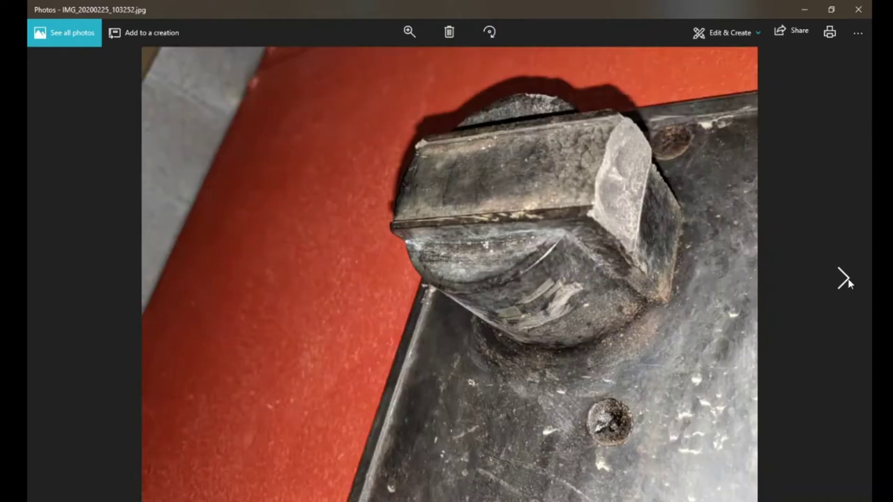
left_click(847, 280)
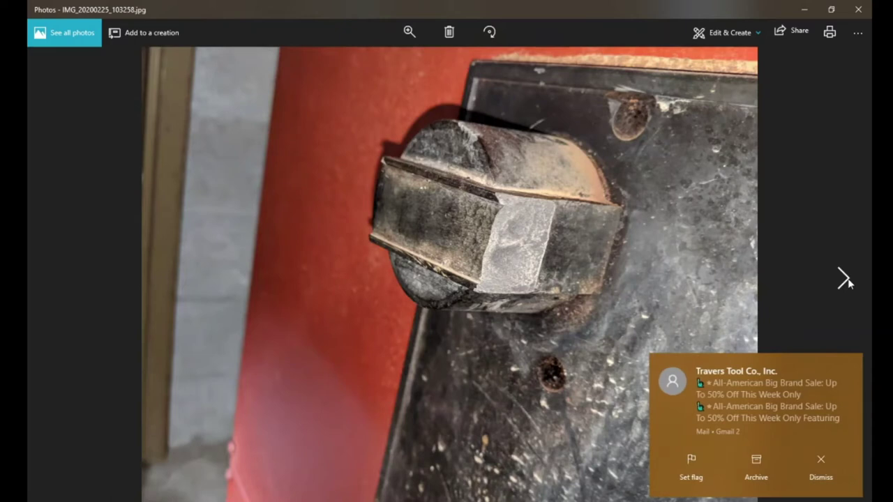
left_click(847, 280)
left_click(847, 280)
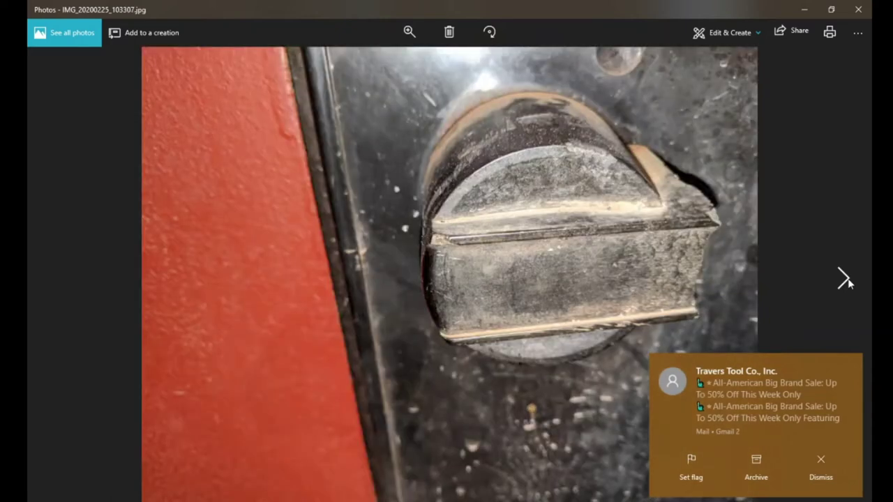
left_click(847, 280)
left_click(847, 280)
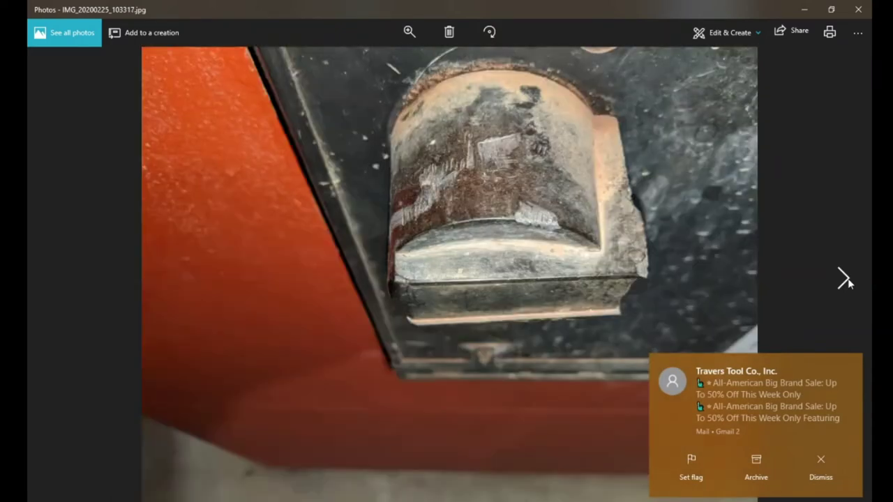
left_click(846, 280)
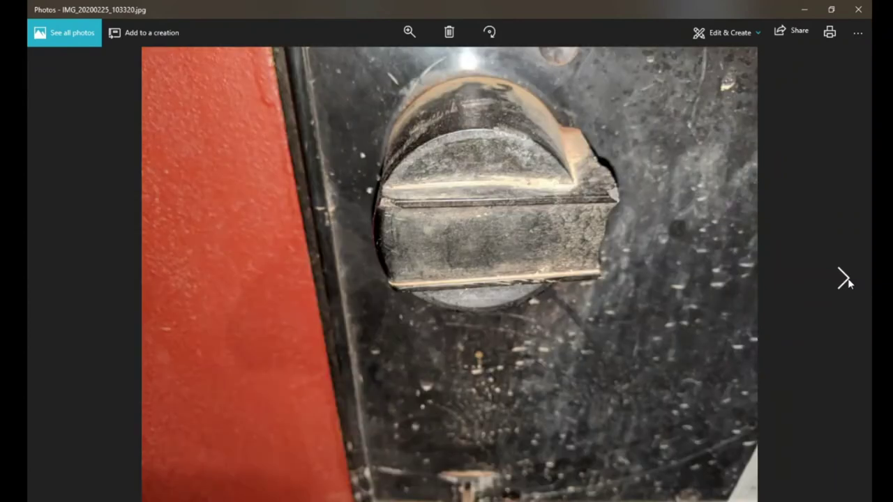
left_click(846, 280)
left_click(845, 280)
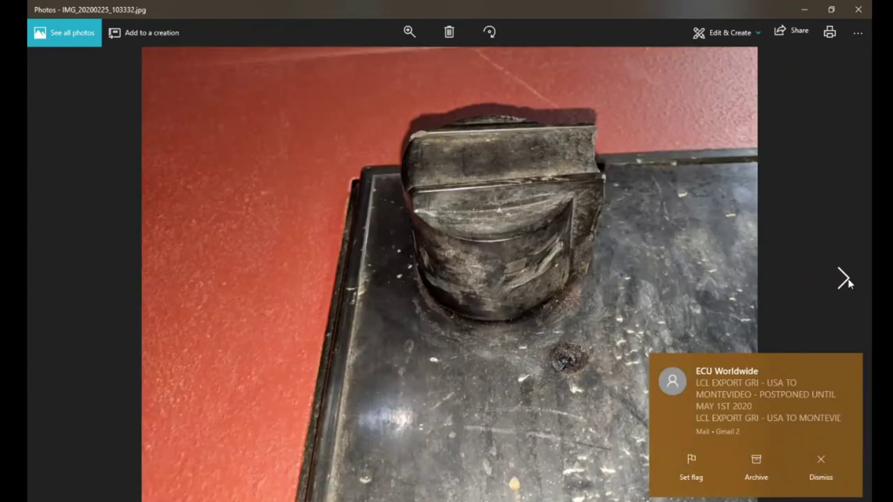
left_click(846, 280)
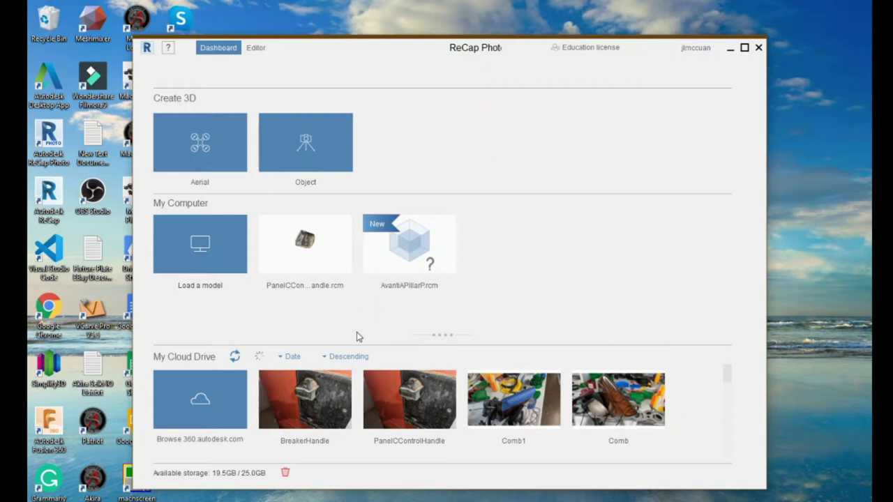
- Start a new object project and import all photos from D:\3D Scan, excluding the PanelCControlHandle folder
left_click(307, 162)
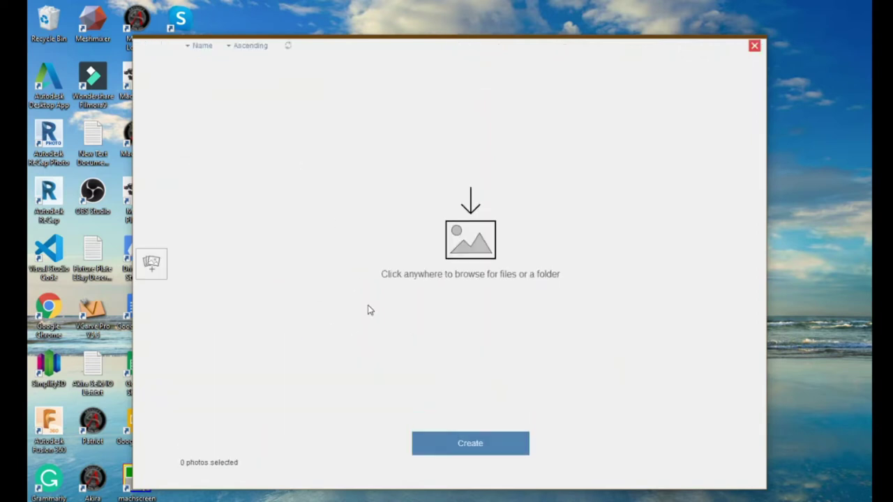
left_click(465, 259)
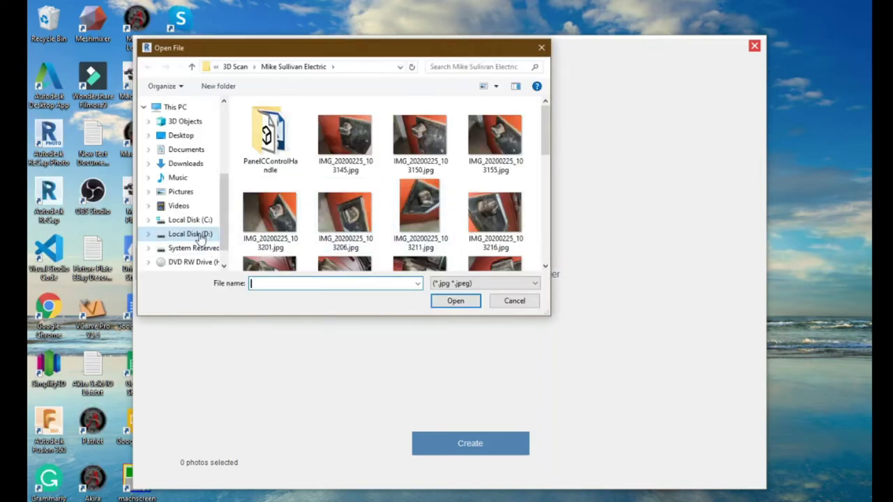
left_click(148, 235)
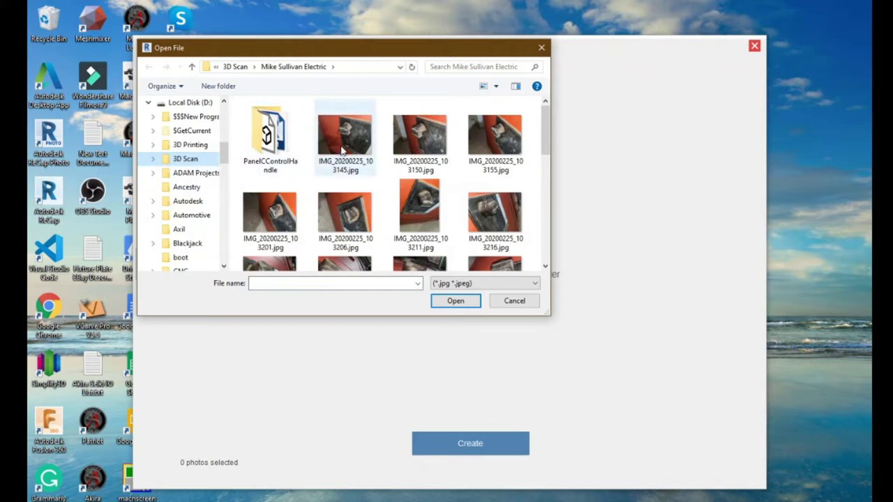
scroll(545, 270, "down", 5)
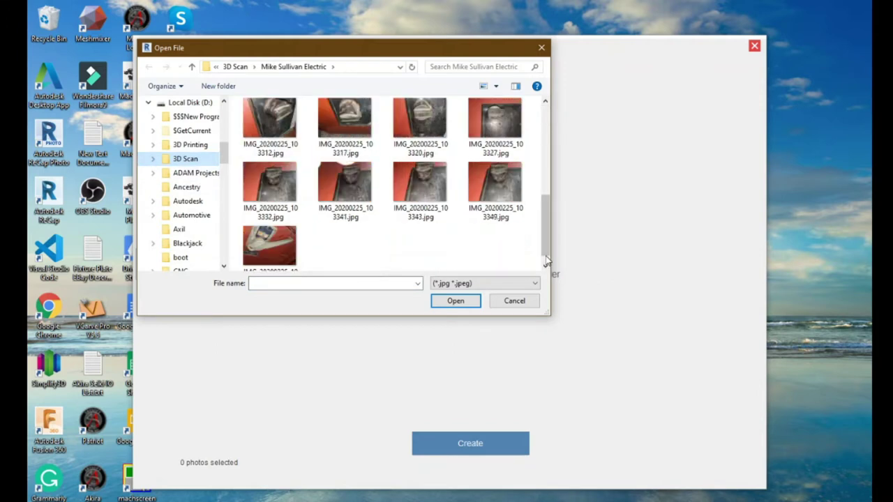
left_click_drag(514, 267, 224, 88)
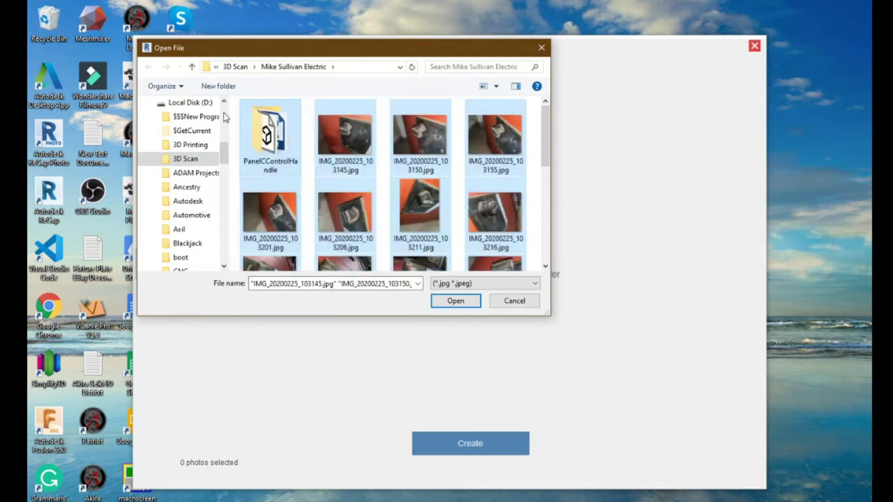
left_click(256, 140, "ctrl")
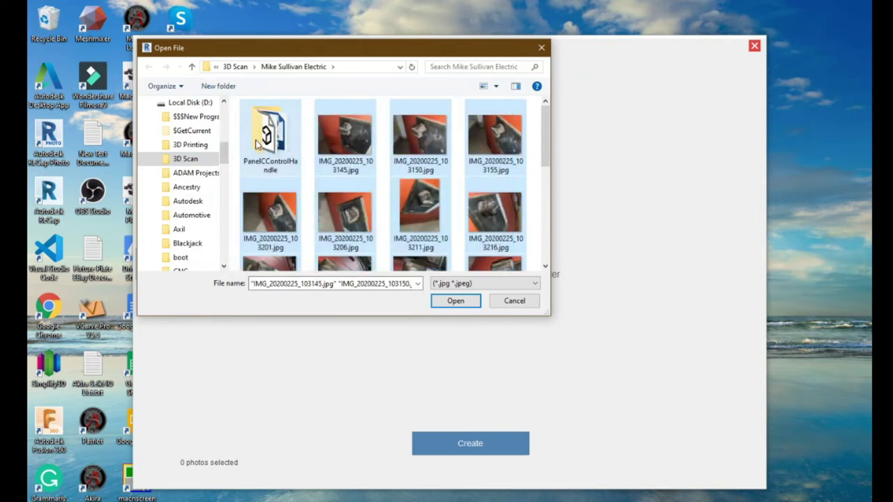
left_click(444, 304)
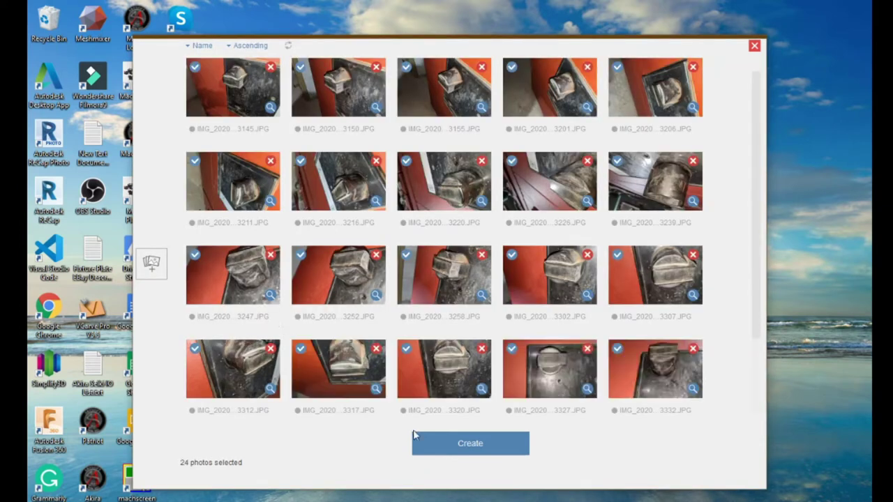
- Create the project named 'Hub' with Auto-crop enabled and start its upload
left_click(473, 450)
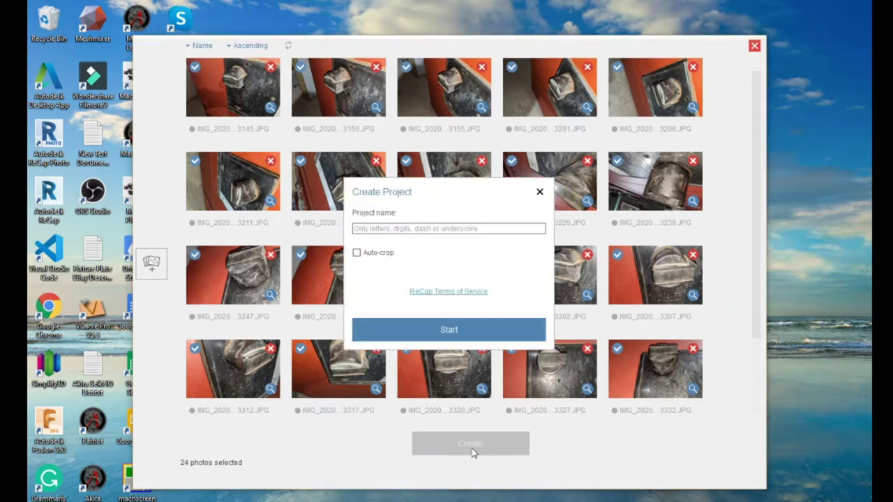
left_click(387, 231)
type("Hub")
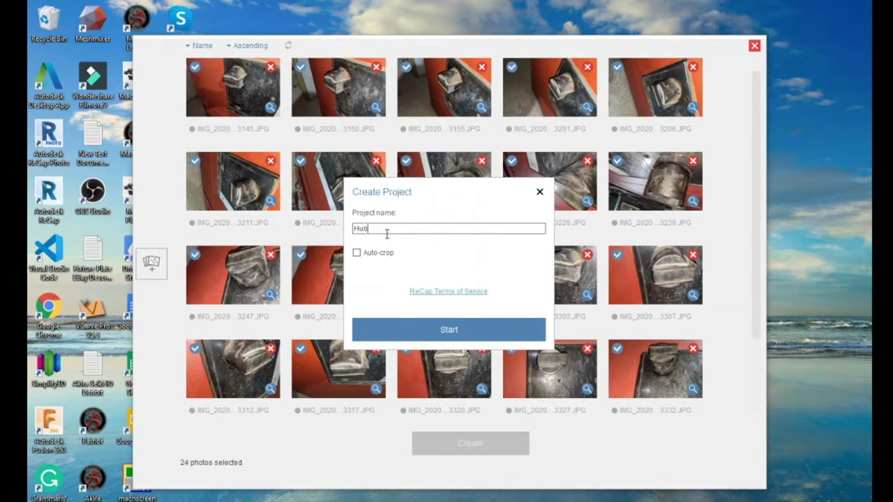
left_click(358, 256)
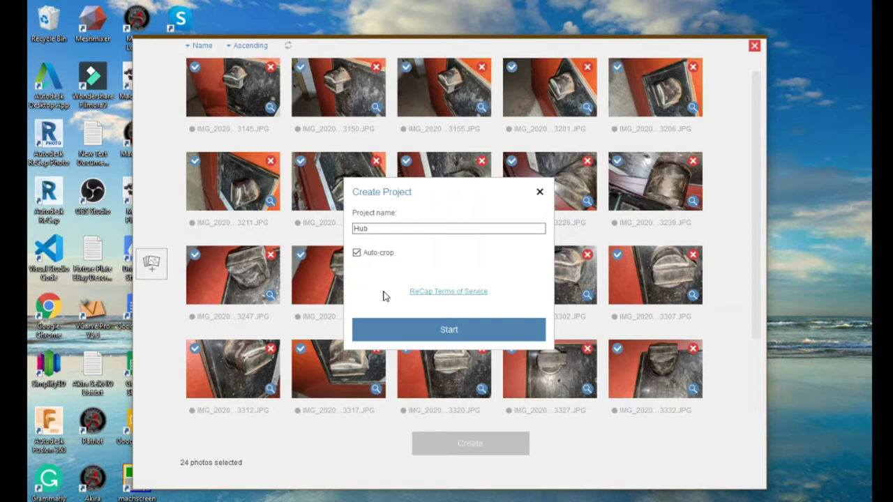
left_click(432, 335)
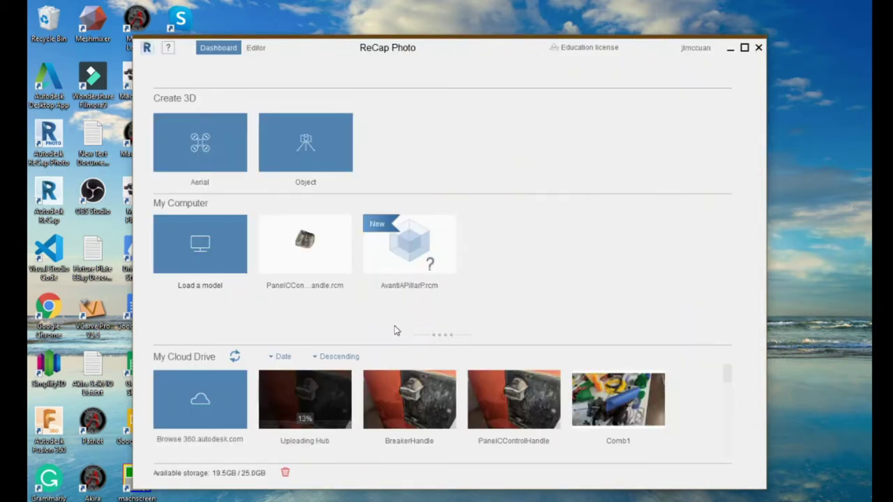
- Cancel the Hub project from its cloud thumbnail and confirm with Yes
mouse_move(312, 429)
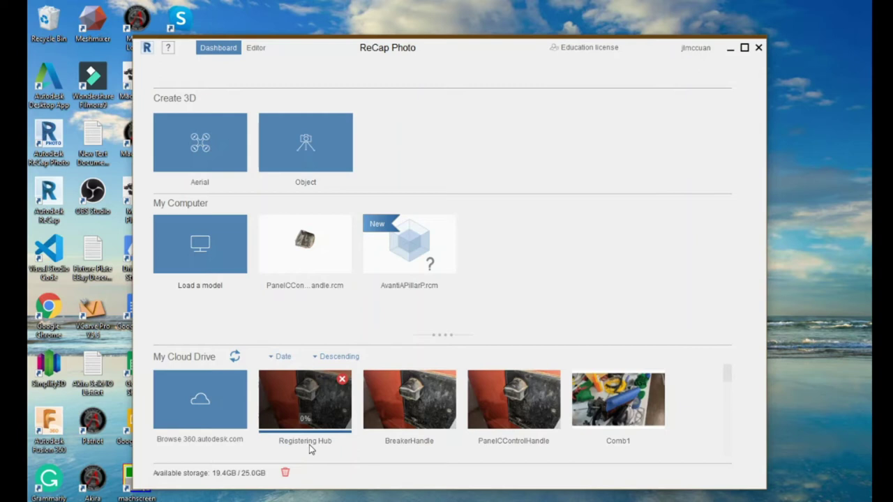
mouse_move(313, 445)
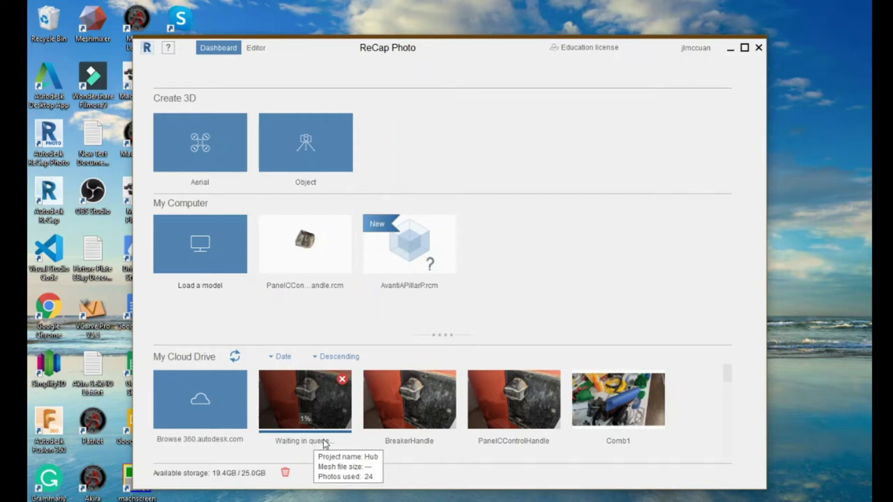
left_click(342, 380)
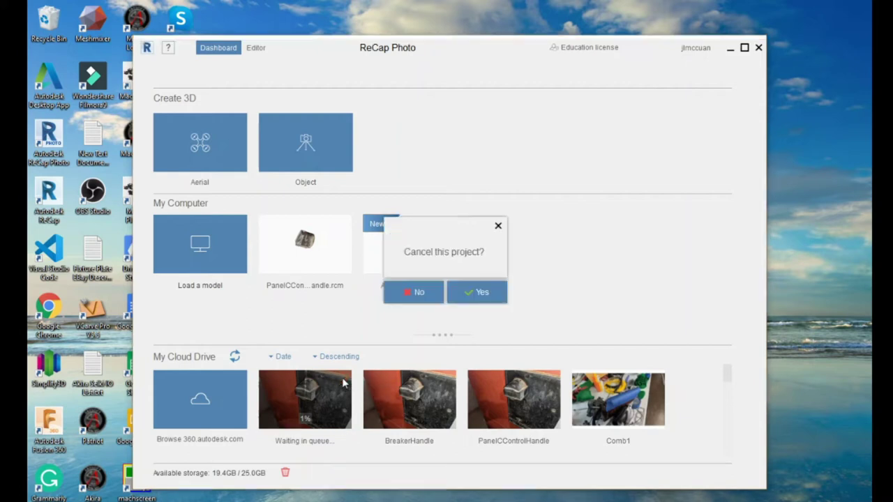
left_click(464, 294)
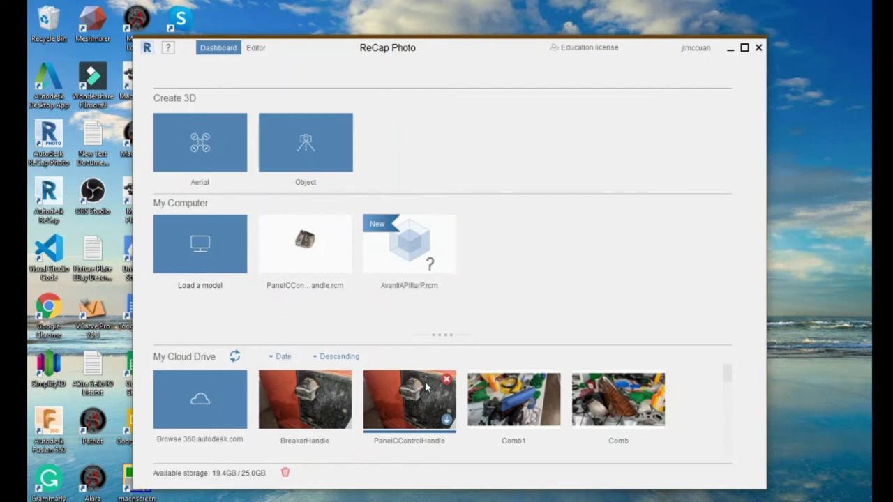
mouse_move(427, 387)
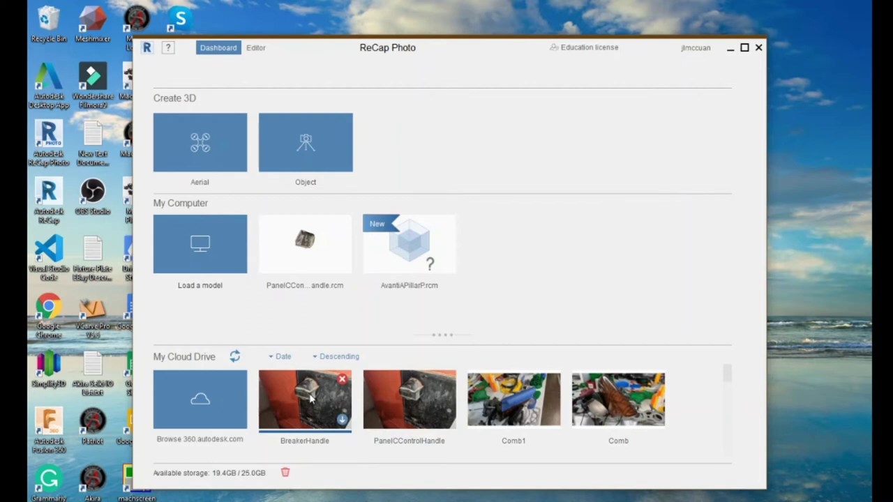
- Download the BreakerHandle mesh into the project folder under D:\3D Scan
left_click(342, 421)
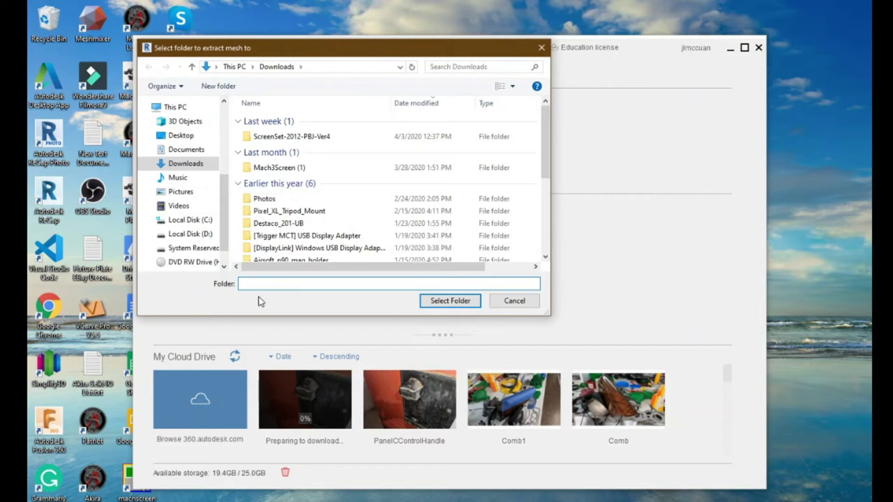
left_click(148, 235)
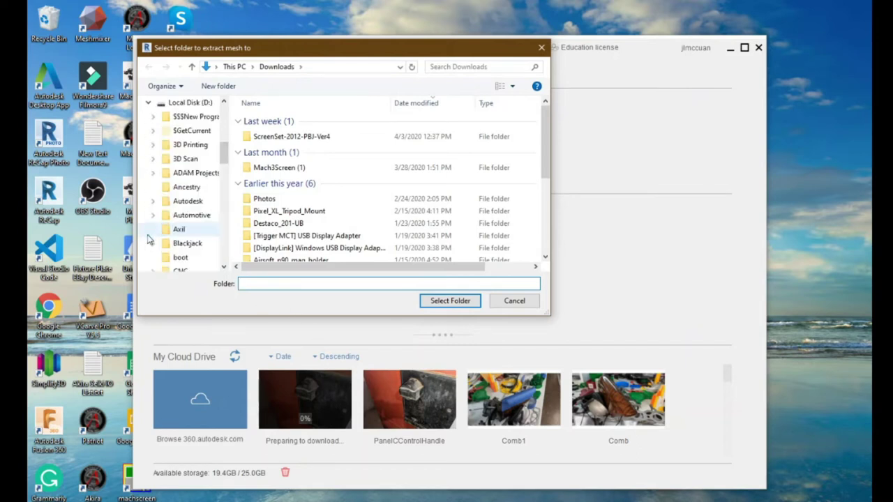
left_click(153, 158)
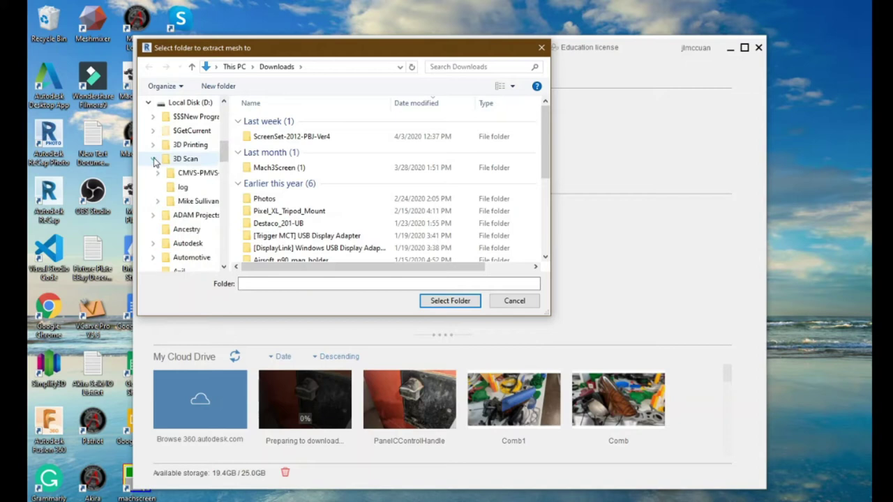
left_click(196, 202)
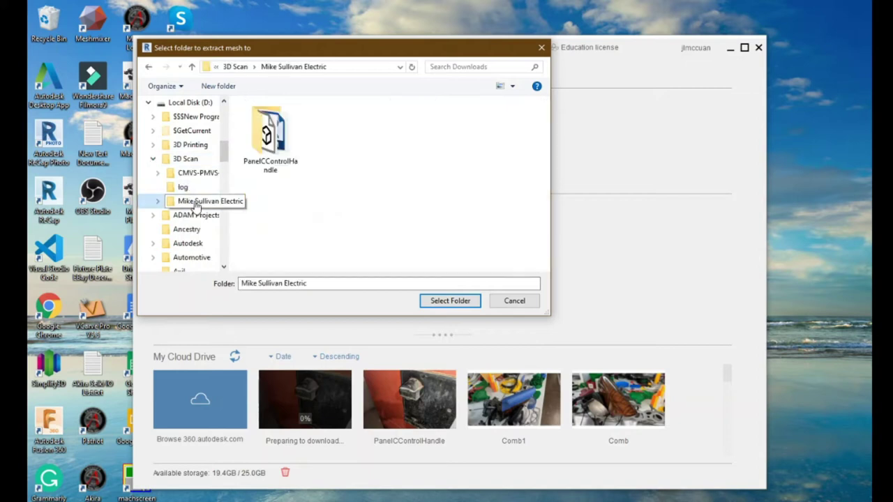
left_click(447, 304)
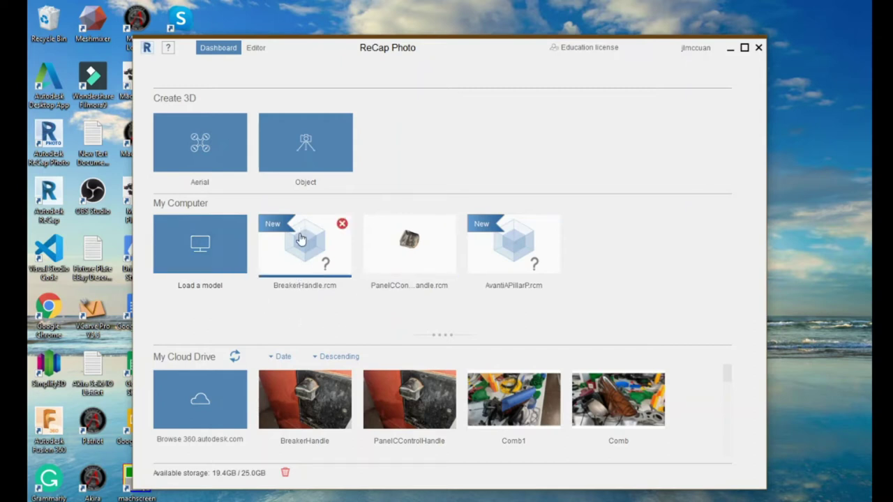
- Open BreakerHandle.rcm in the Editor and orbit and zoom to inspect the handle and boss
left_click(300, 254)
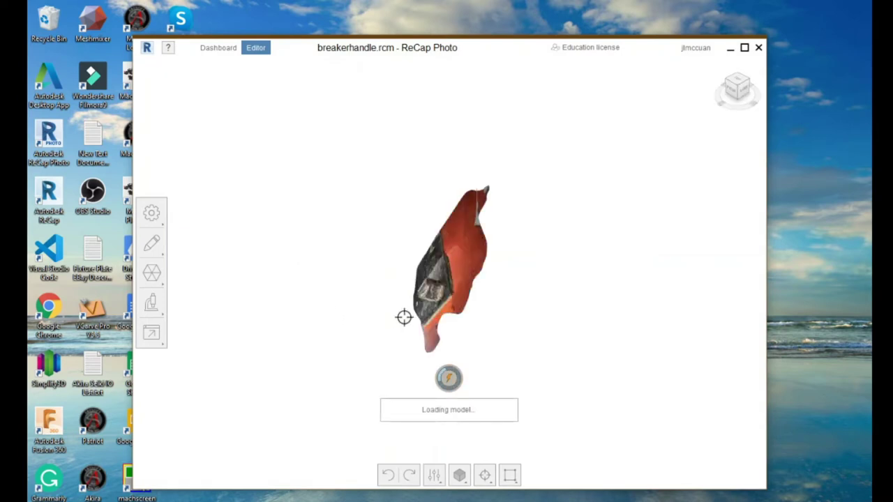
middle_click_drag(482, 331, 465, 337)
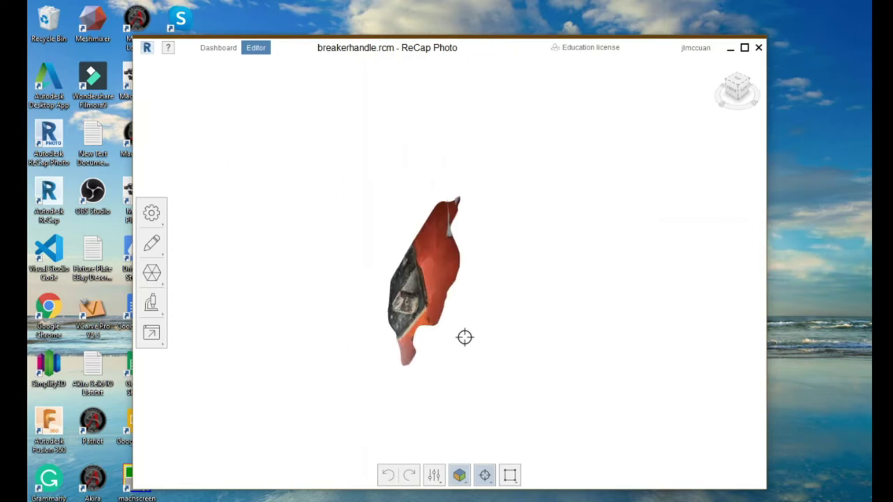
left_click_drag(465, 337, 226, 409)
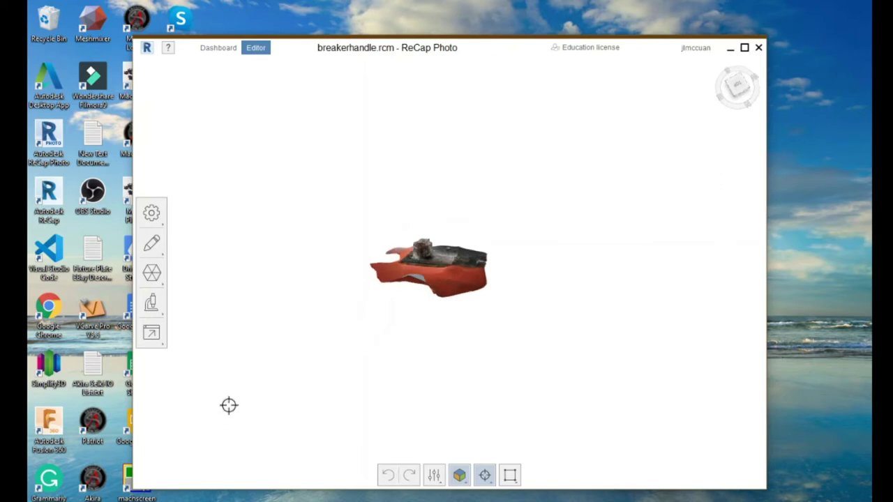
scroll(415, 298, "up", 8)
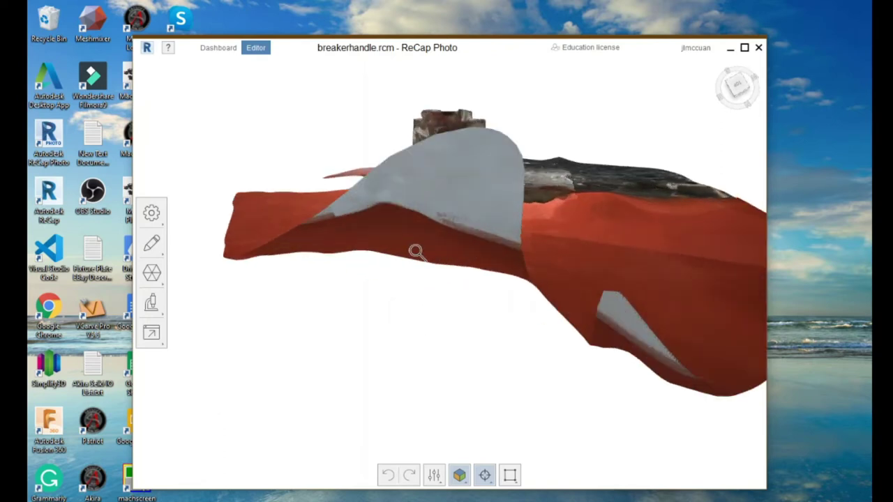
scroll(416, 253, "up", 5)
mouse_move(418, 279)
left_mouse_down()
mouse_move(446, 280)
mouse_move(467, 265)
mouse_move(485, 272)
mouse_move(507, 256)
mouse_move(516, 276)
mouse_move(429, 258)
mouse_move(413, 265)
left_mouse_up()
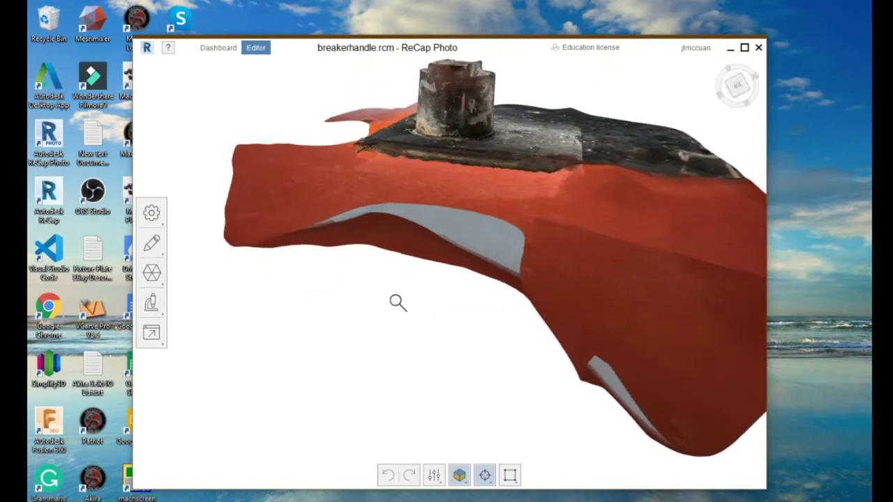
scroll(397, 303, "up", 5)
scroll(397, 303, "down", 7)
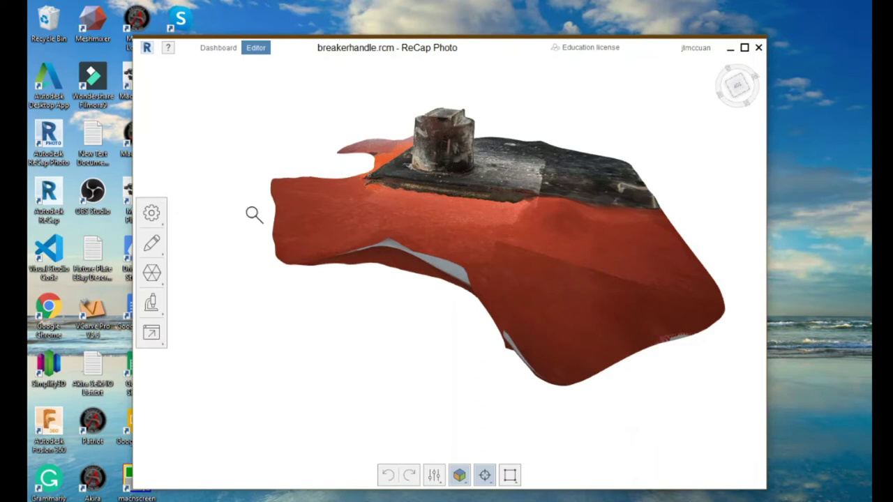
- Open the Transform model controls and close them without changes
left_click(153, 216)
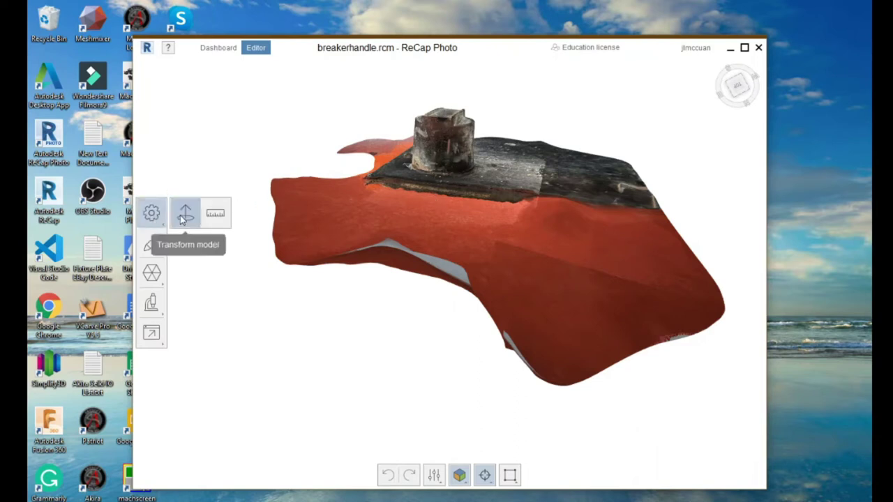
left_click(180, 214)
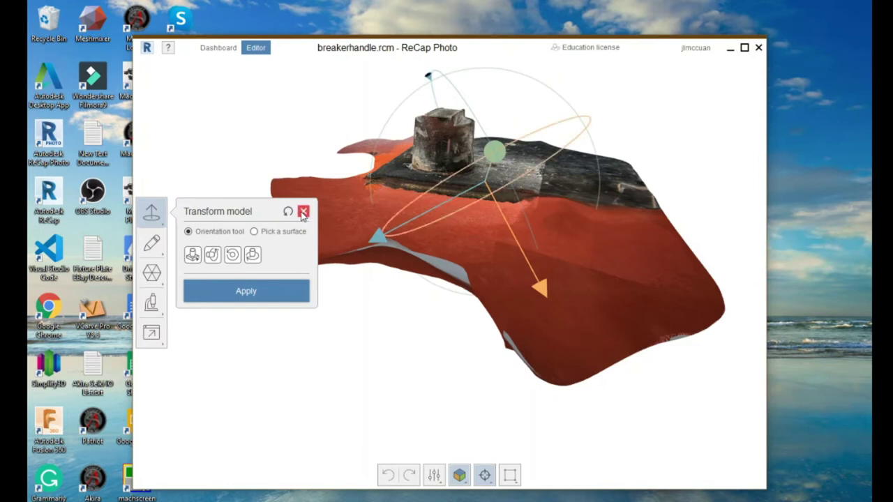
left_click(303, 211)
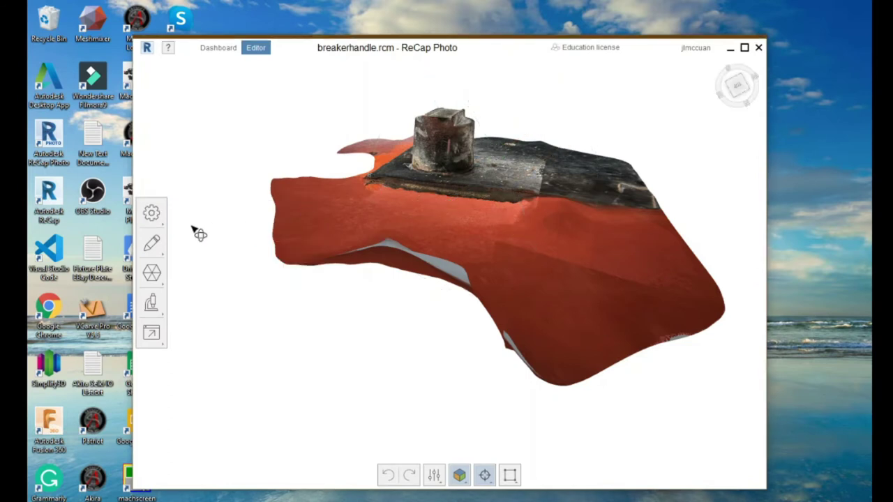
- Start Slice & fill and lower the plane so only the boss and upper fragments sit above it
left_click(152, 243)
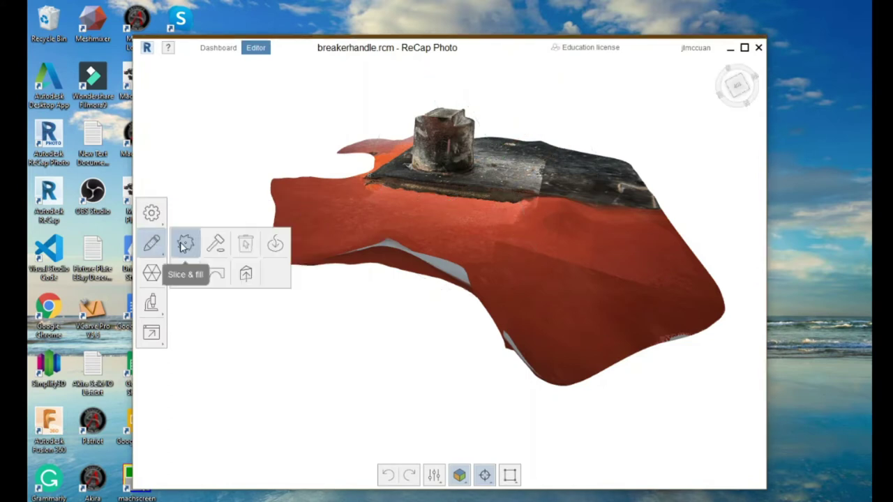
left_click(184, 244)
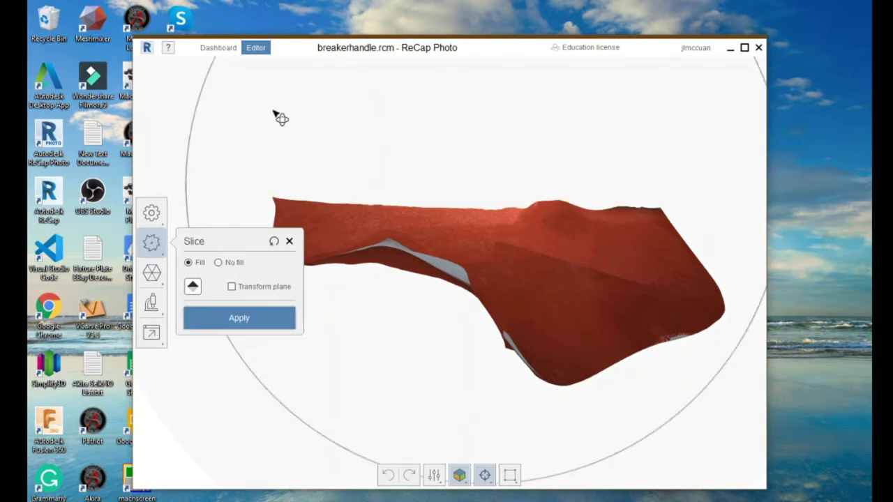
left_click_drag(300, 102, 328, 279)
left_click_drag(341, 119, 342, 162)
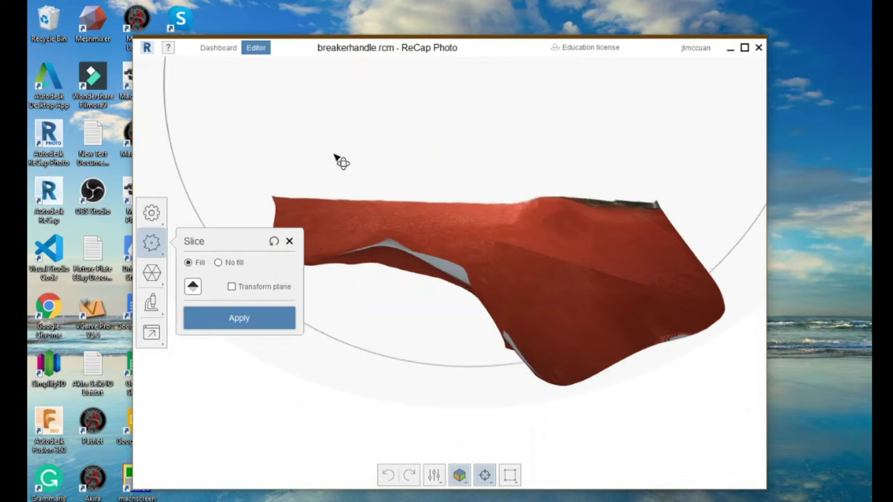
scroll(419, 390, "up", 3)
scroll(419, 390, "down", 5)
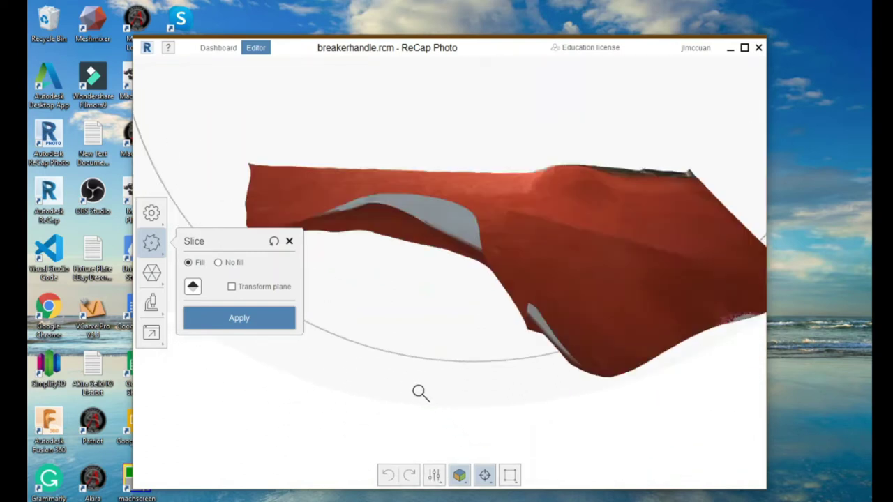
left_click_drag(432, 184, 348, 397)
left_click_drag(372, 334, 370, 297)
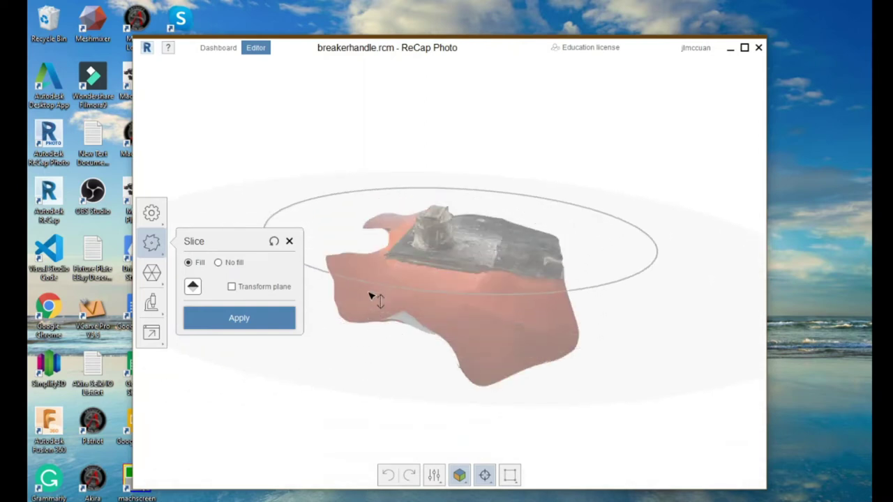
left_click_drag(592, 221, 516, 254)
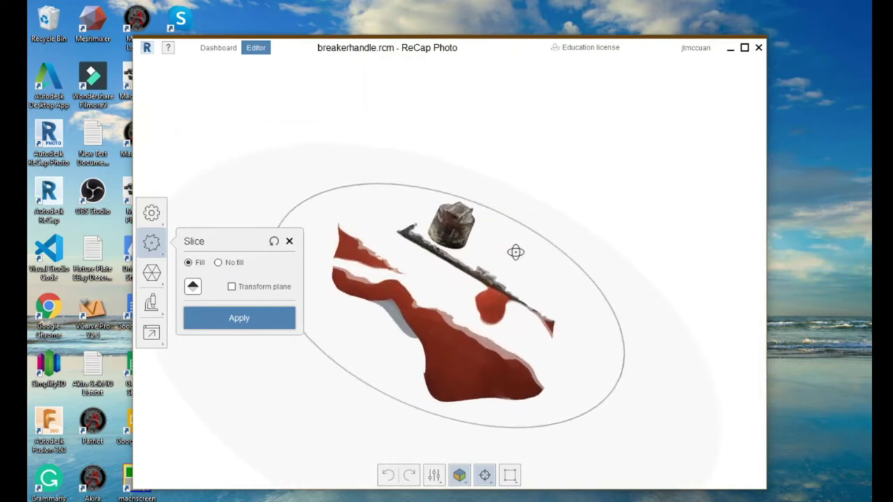
- Apply the slice, trimming the mesh to the boss, a thin strip and fragments
left_click(239, 321)
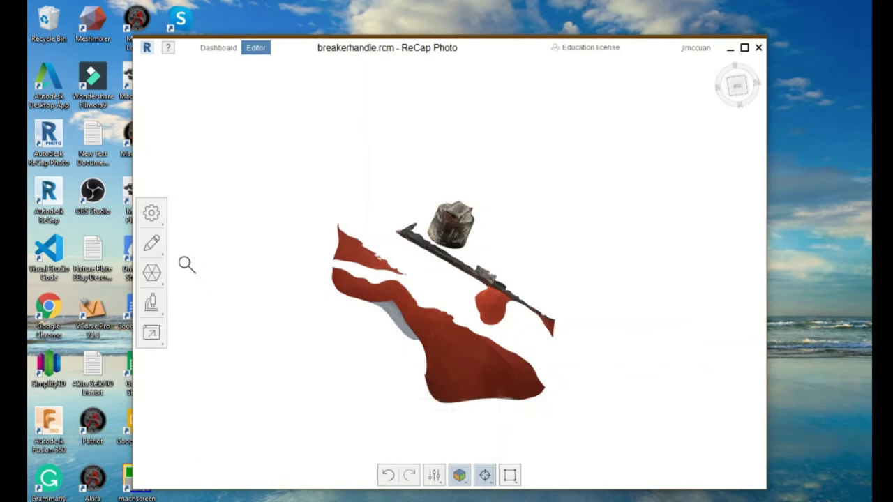
left_click(153, 243)
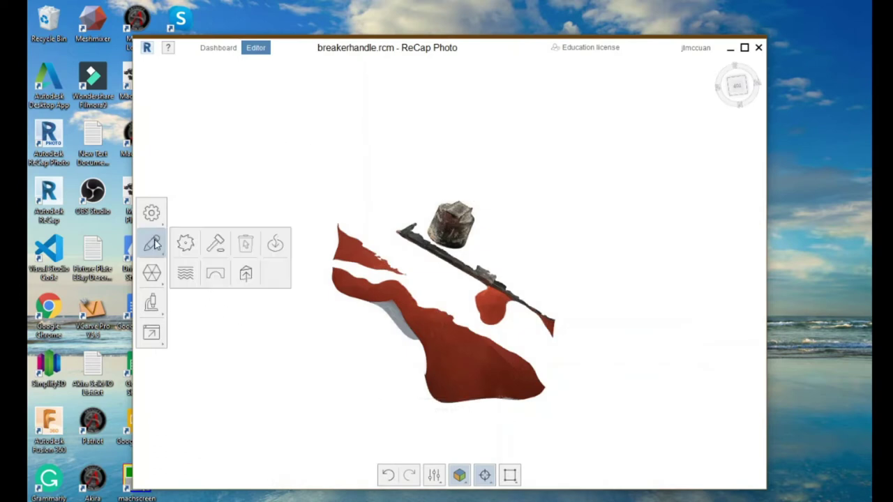
- Slice again with the plane raised through the remaining scraps and apply it
left_click(189, 241)
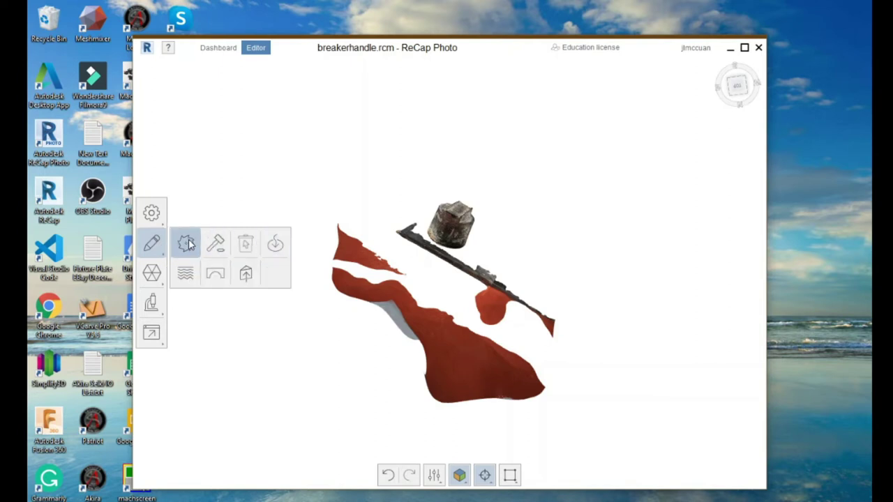
left_click_drag(474, 231, 463, 150)
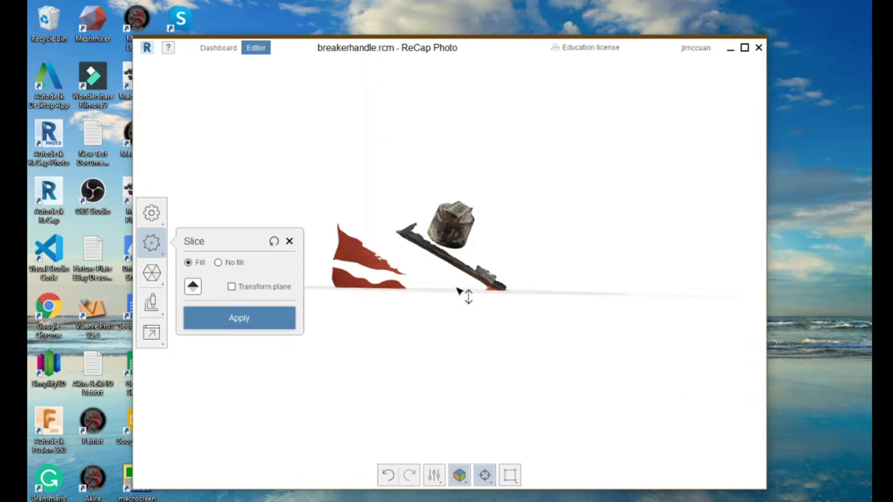
left_click_drag(465, 295, 461, 249)
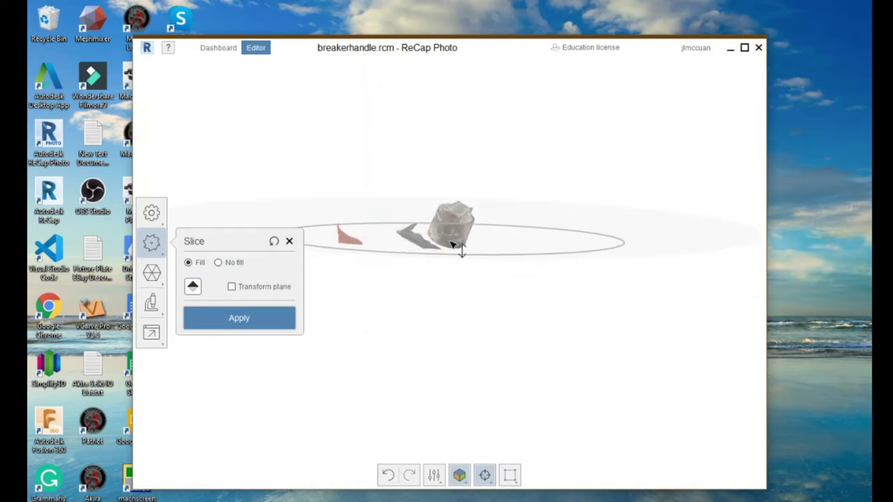
left_click(240, 319)
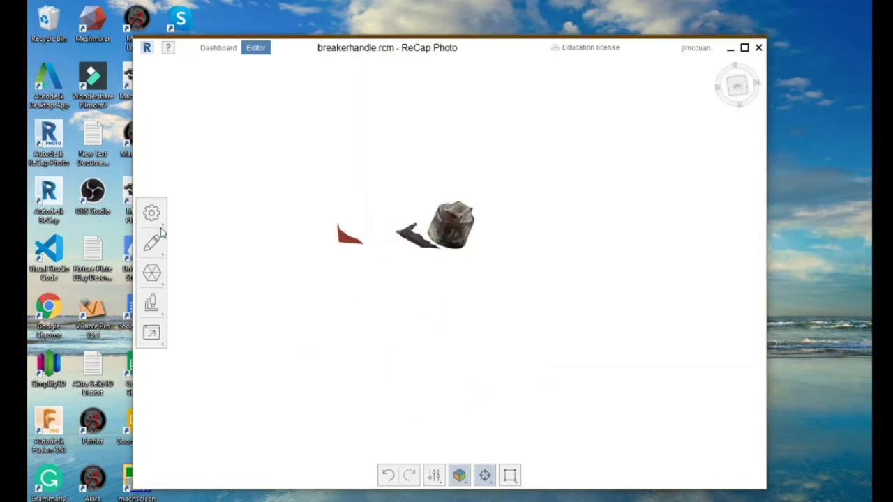
- Start a third Slice & fill and rotate the plane upright so it isolates the boss
left_click(154, 243)
left_click(183, 242)
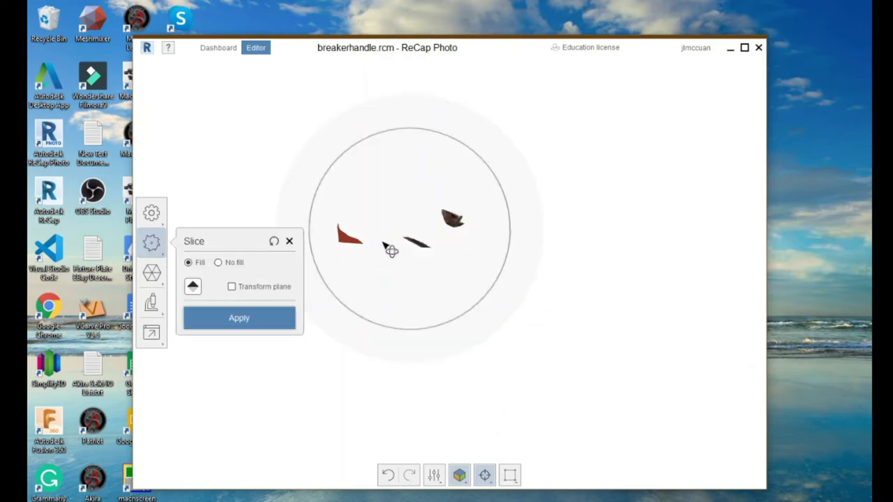
left_click_drag(390, 217, 353, 383)
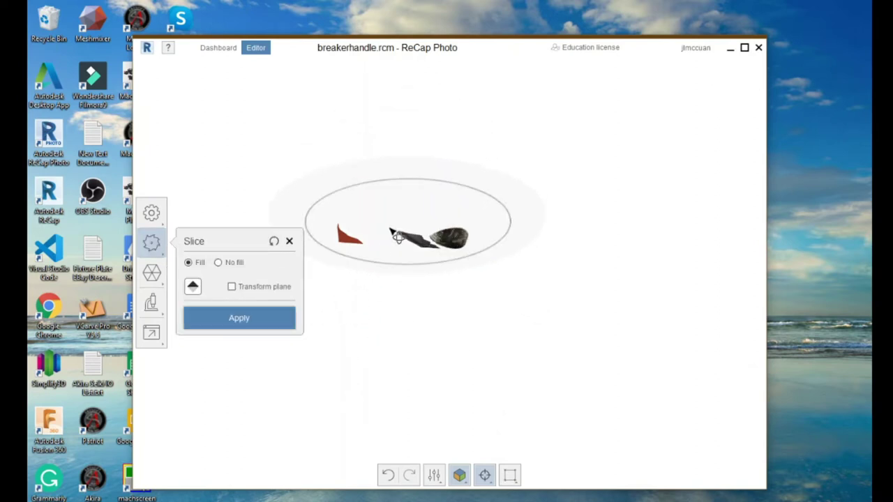
left_click_drag(447, 216, 317, 165)
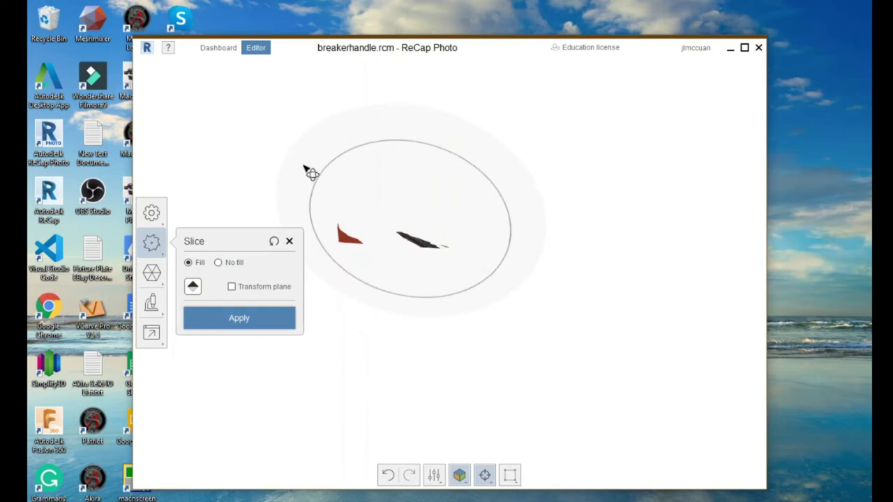
left_click_drag(311, 173, 433, 258)
left_click_drag(356, 243, 305, 235)
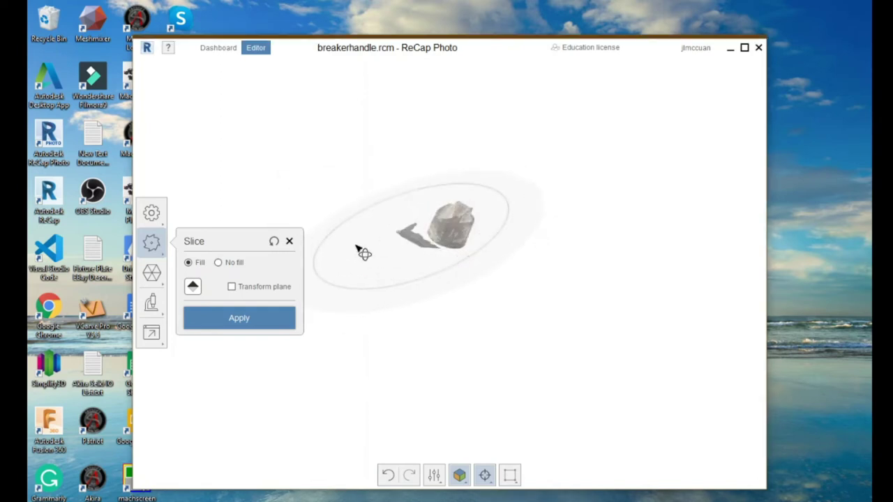
left_click_drag(359, 251, 319, 255)
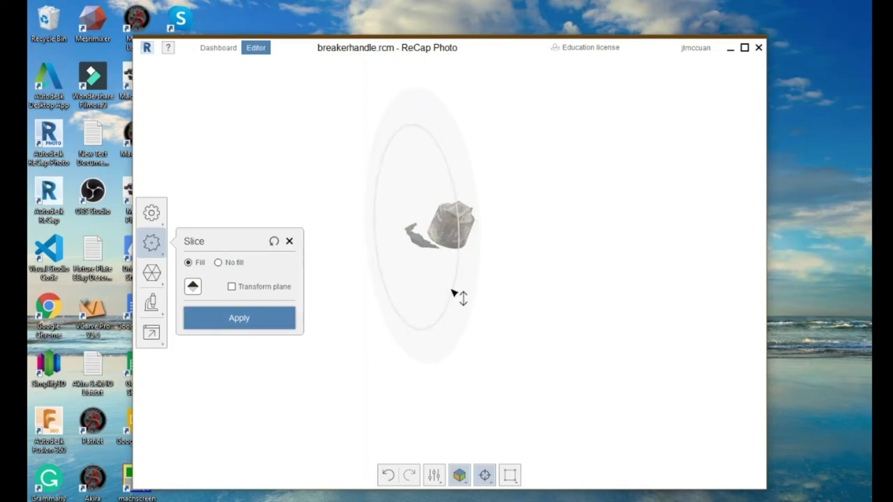
left_click_drag(459, 295, 480, 295)
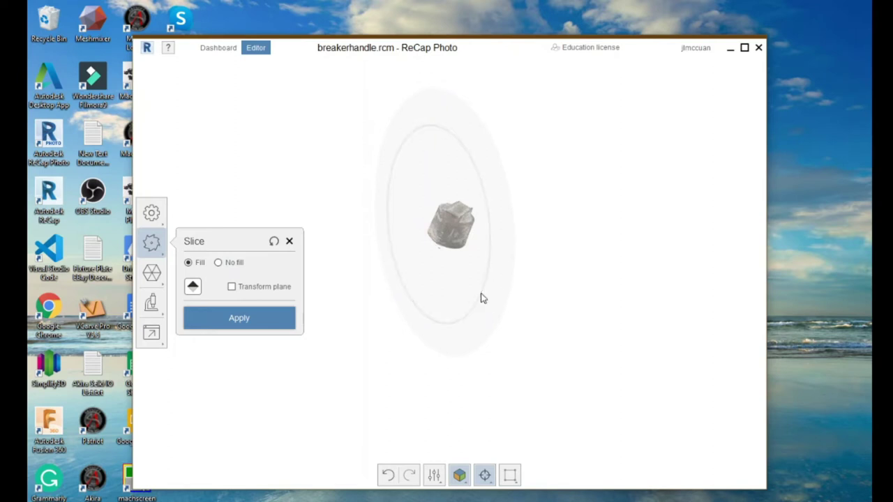
left_click(266, 326)
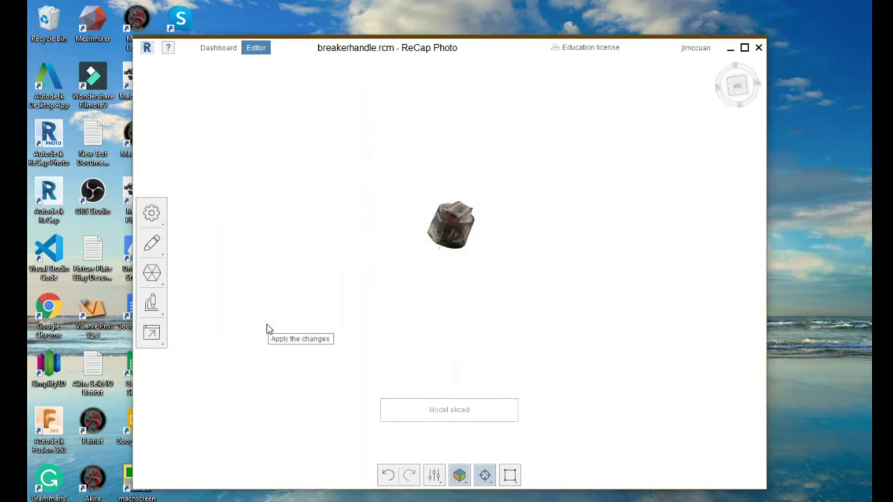
scroll(455, 242, "up", 5)
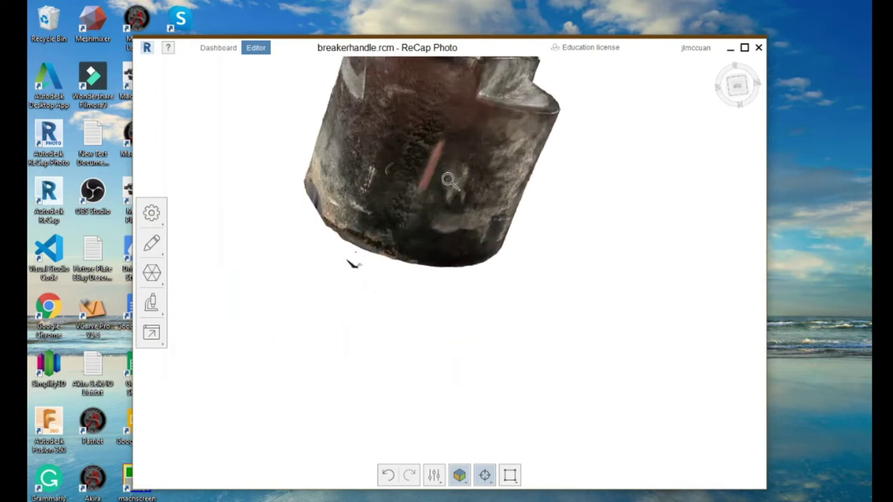
mouse_move(430, 190)
left_mouse_down()
mouse_move(435, 216)
mouse_move(369, 153)
mouse_move(268, 168)
mouse_move(300, 209)
mouse_move(378, 214)
mouse_move(452, 160)
mouse_move(393, 118)
mouse_move(320, 176)
mouse_move(407, 183)
mouse_move(486, 160)
mouse_move(492, 241)
mouse_move(356, 154)
mouse_move(351, 92)
mouse_move(418, 154)
mouse_move(357, 158)
mouse_move(362, 135)
mouse_move(409, 165)
mouse_move(389, 159)
left_mouse_up()
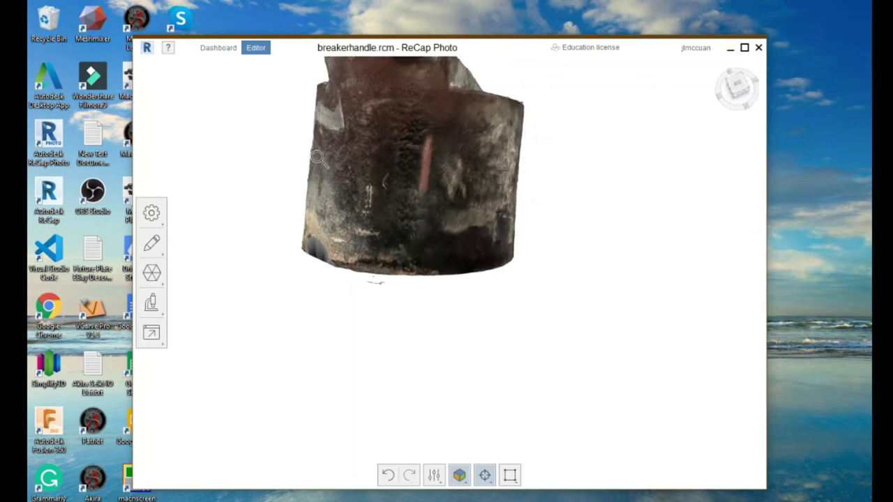
- Export the model as OBJ(Quads) at 10000 faces, bringing up the Export File dialog
left_click(154, 305)
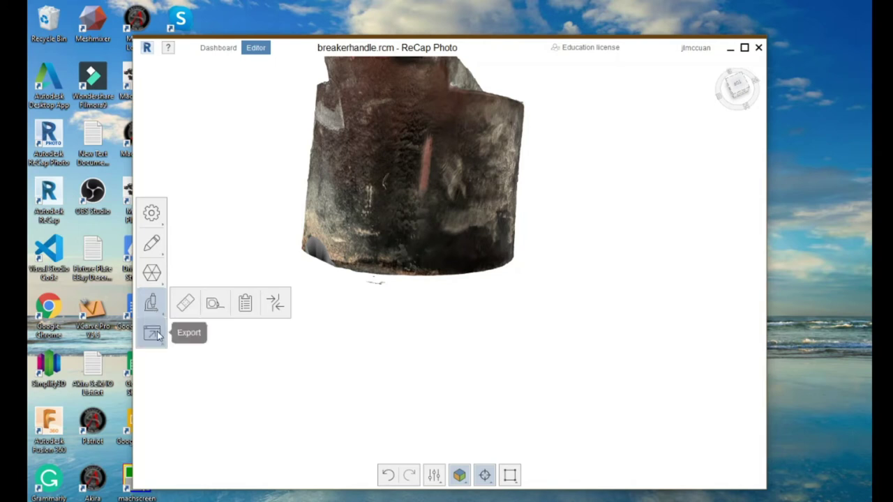
left_click(151, 333)
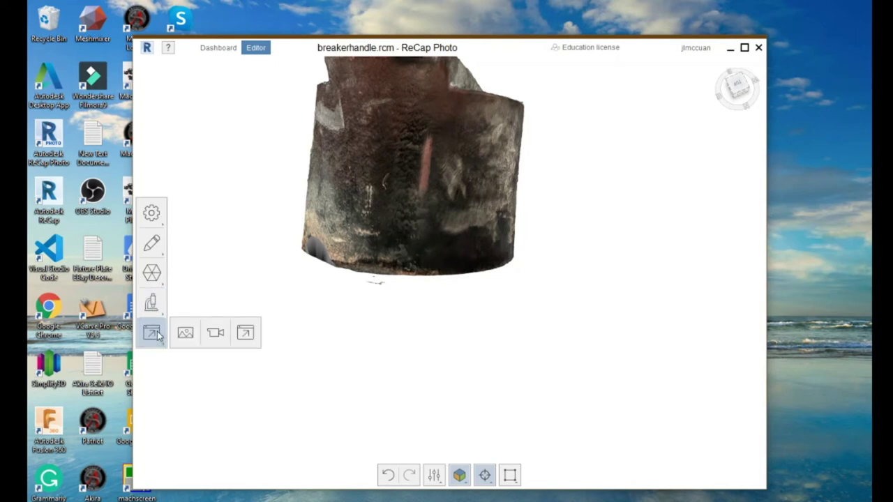
left_click(245, 333)
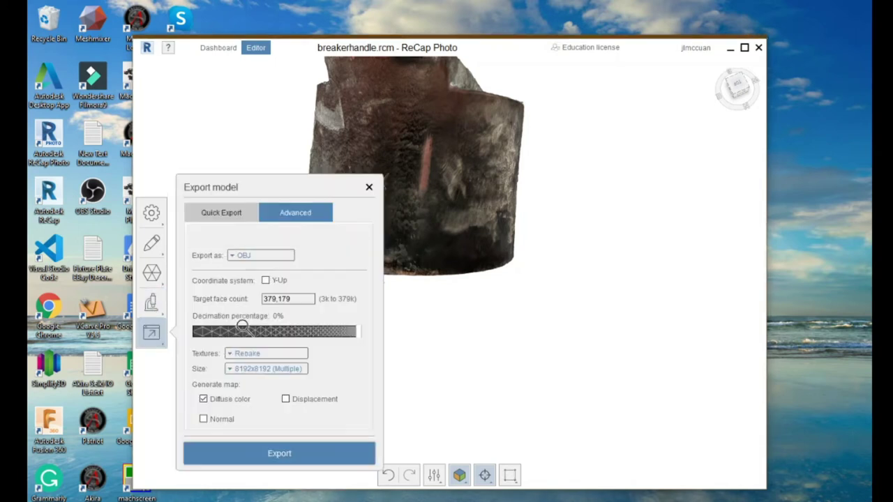
left_click(247, 257)
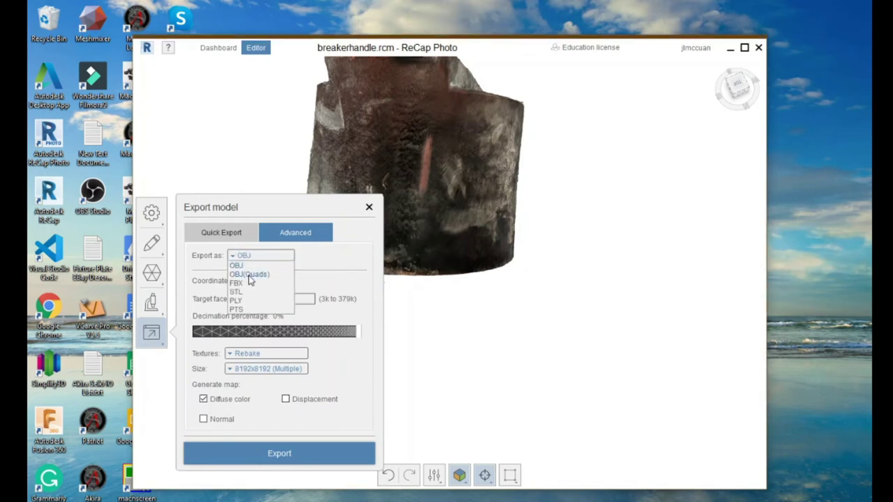
left_click(249, 275)
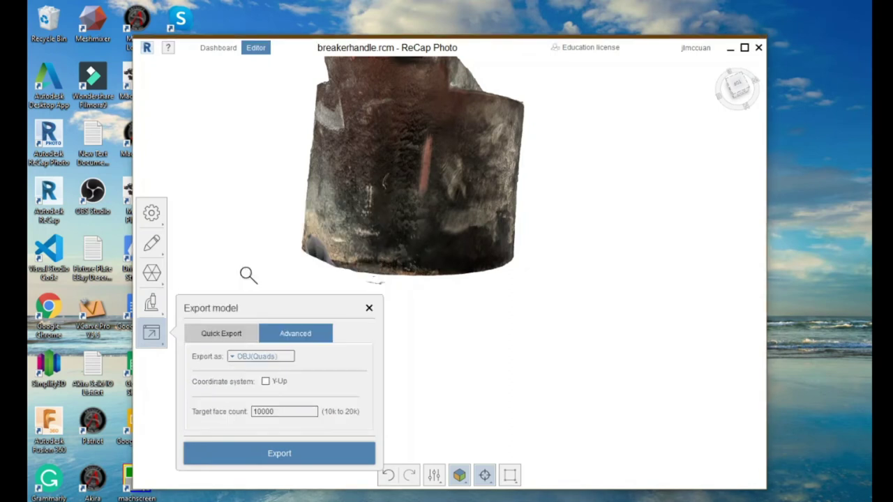
left_click(293, 453)
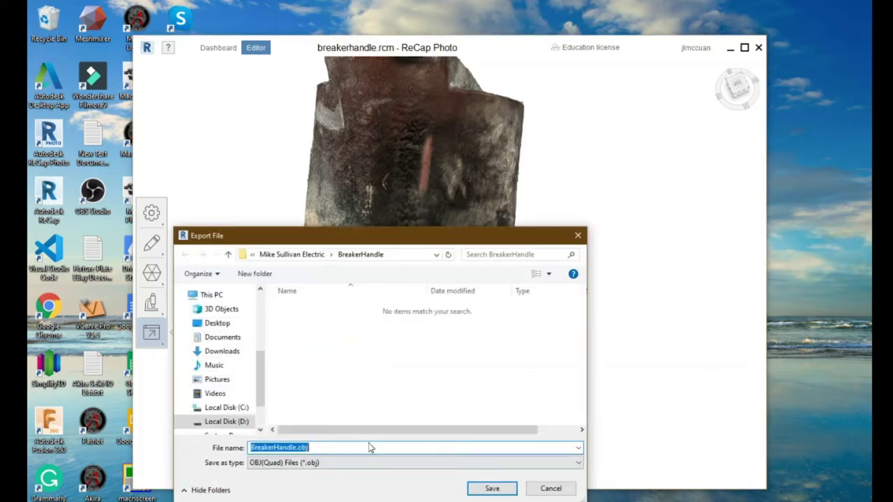
- Save the scanned mesh as BreakerHandle.obj in the BreakerHandle folder
left_click(490, 489)
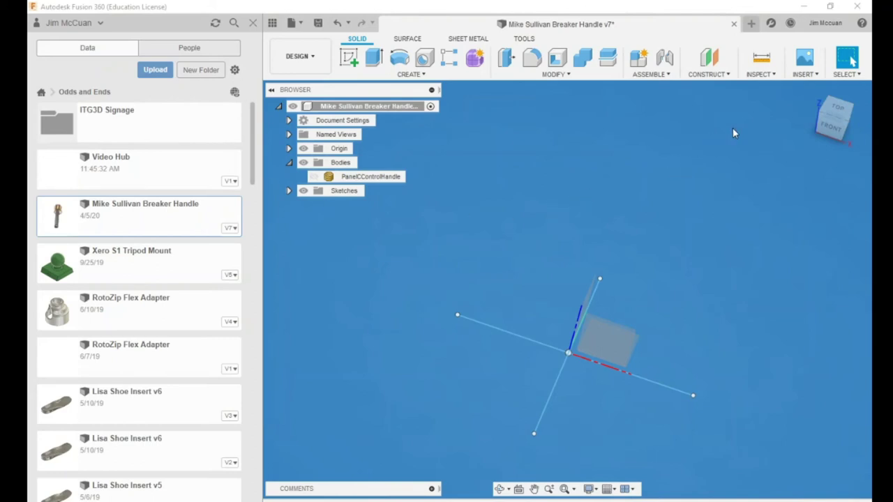
- Pick PanelCControlHandle.obj through Insert Mesh, then cancel the duplicate import
left_click(806, 75)
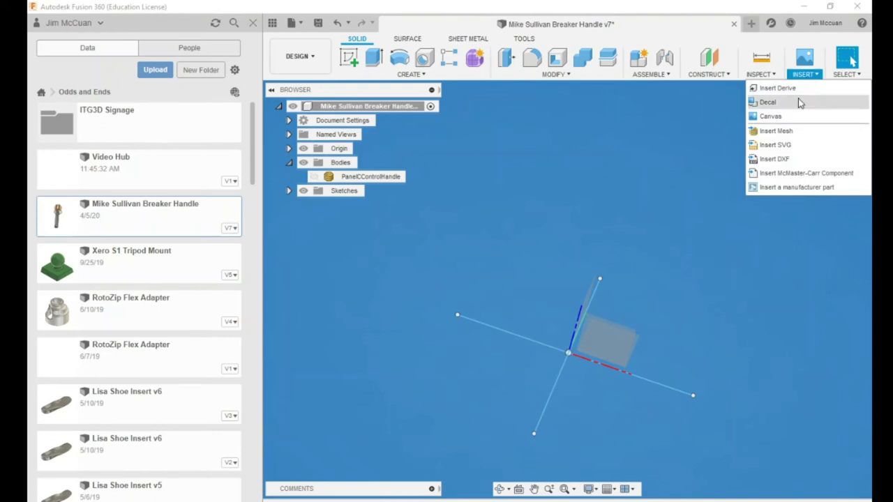
left_click(792, 131)
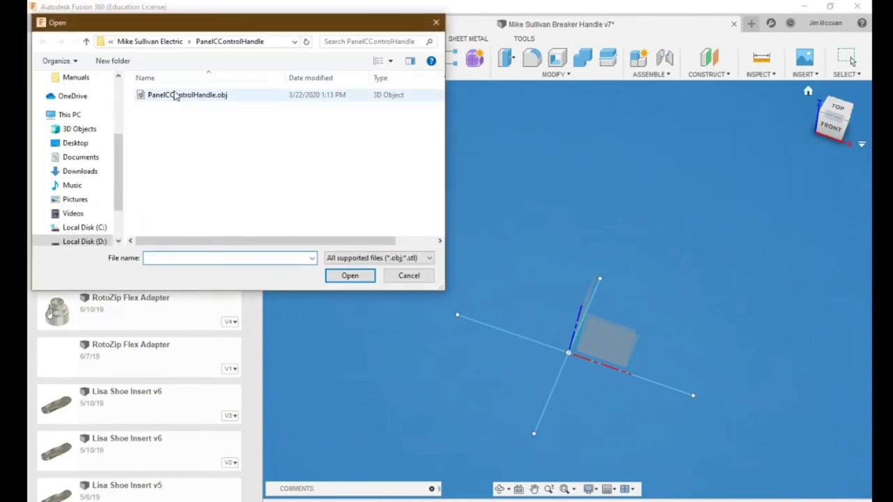
left_click(174, 97)
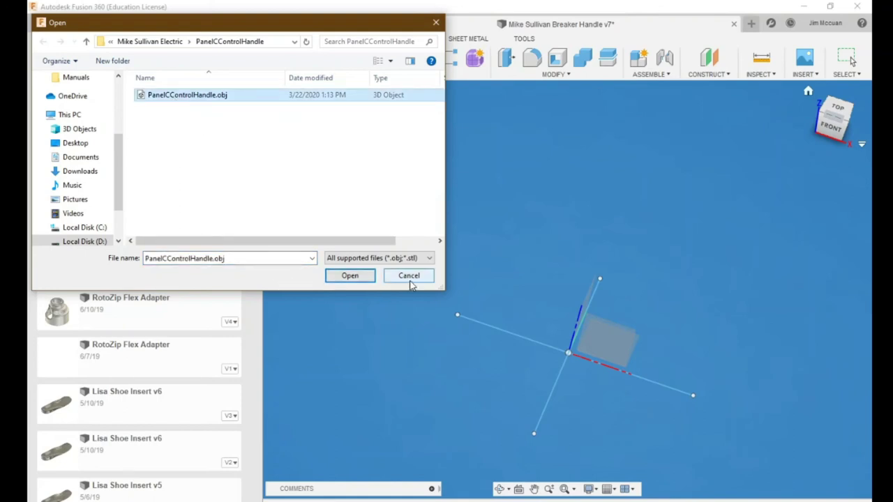
left_click(409, 276)
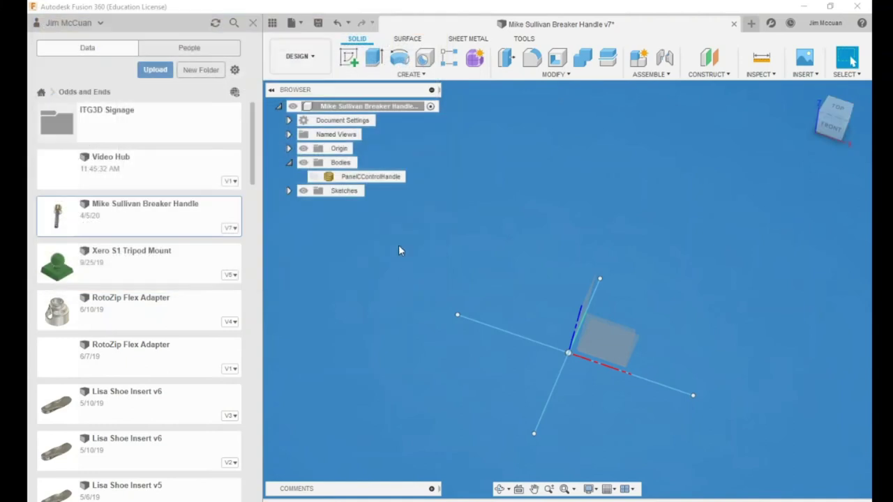
left_click(315, 177)
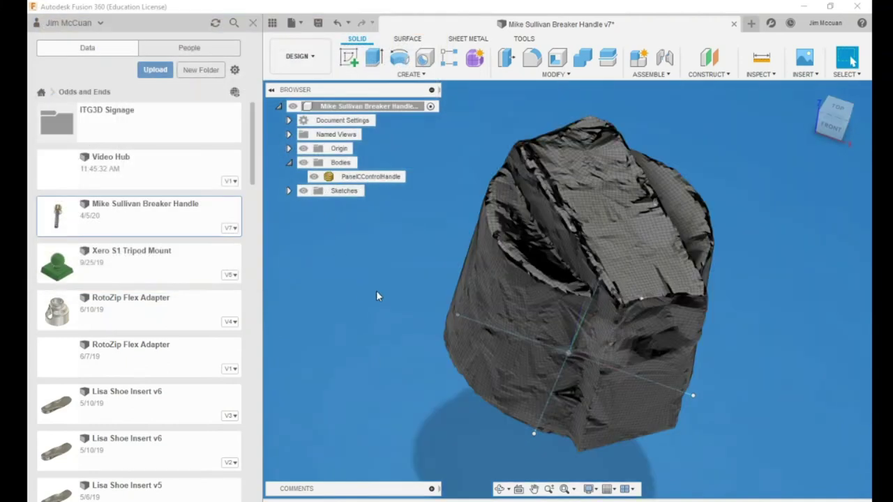
left_click(428, 329)
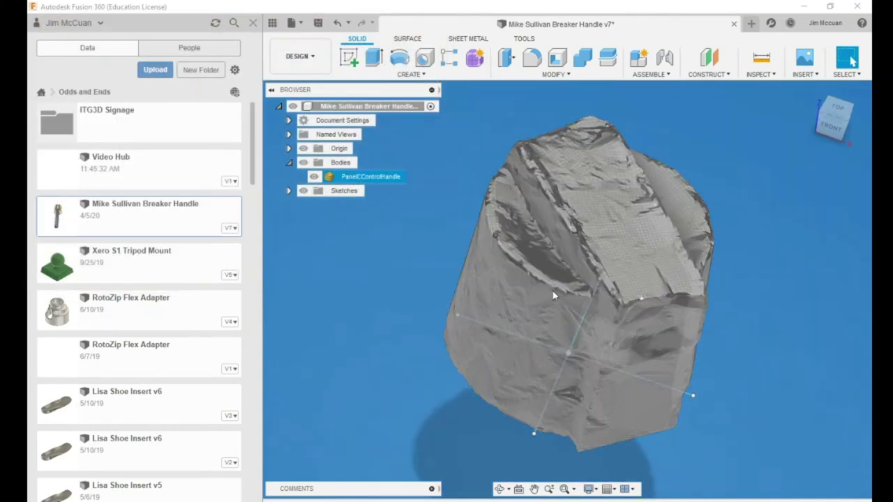
scroll(589, 275, "up", 5)
scroll(593, 252, "up", 5)
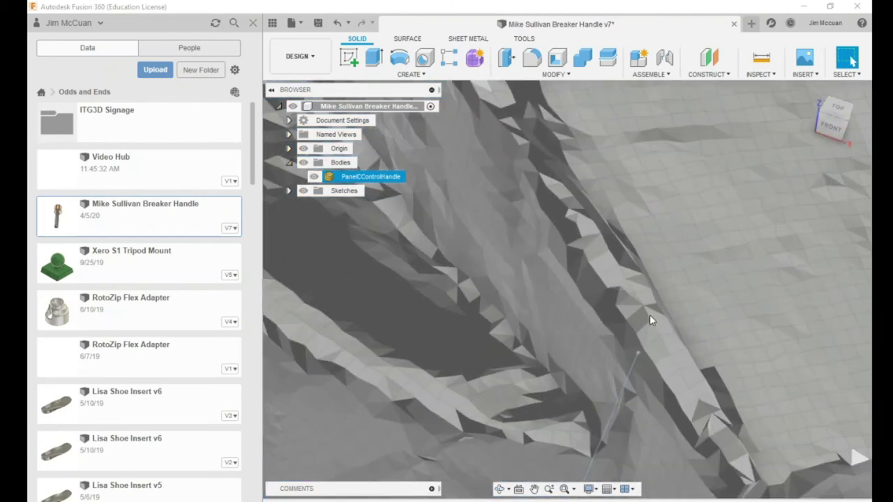
scroll(623, 340, "down", 5)
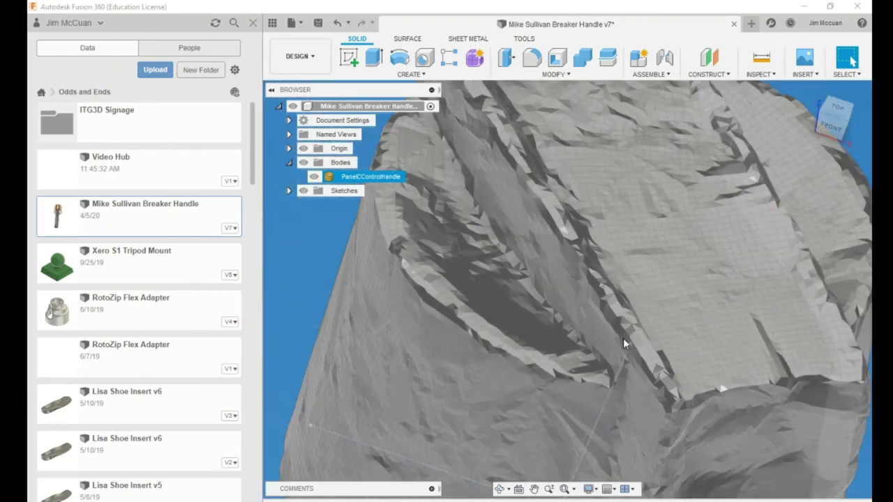
scroll(623, 338, "down", 4)
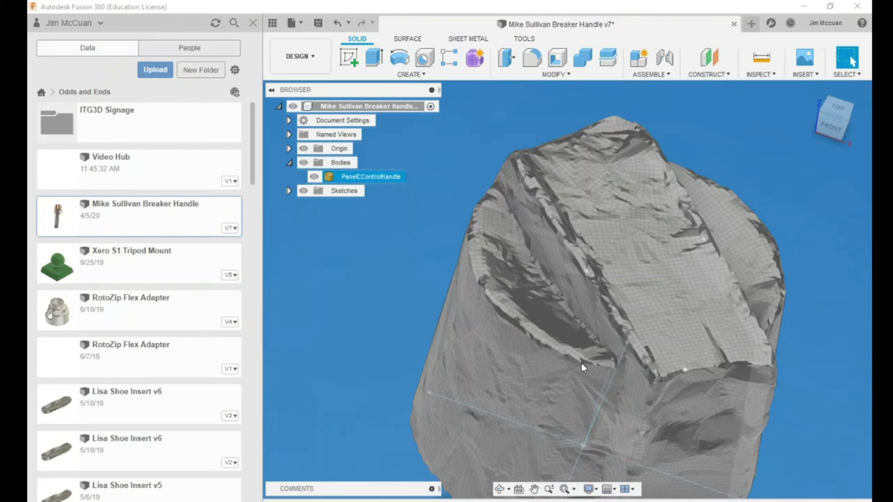
key("Escape")
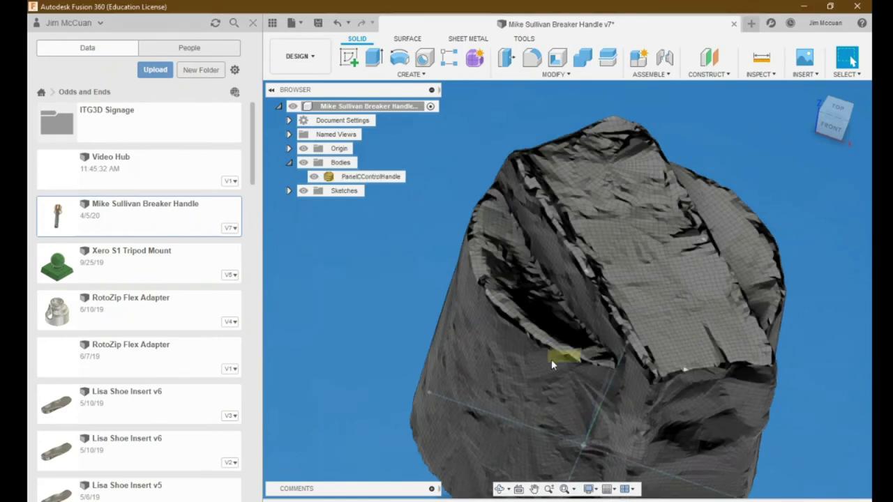
left_click(569, 361)
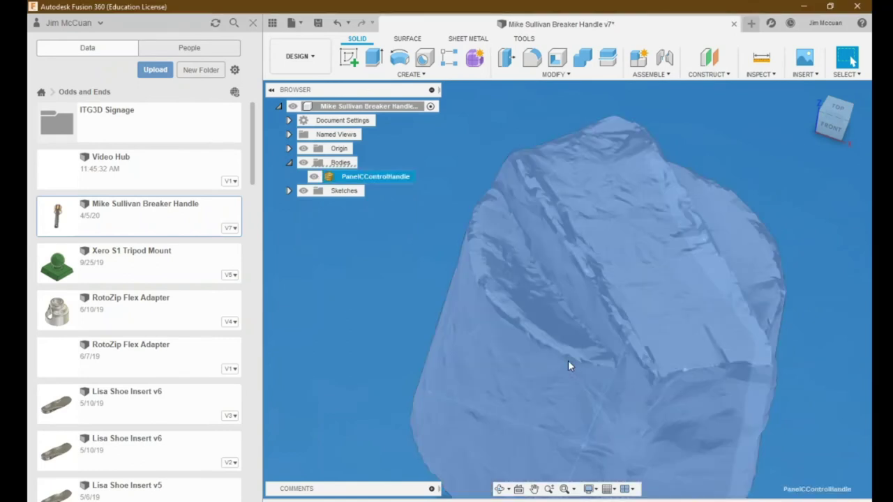
left_click(390, 271)
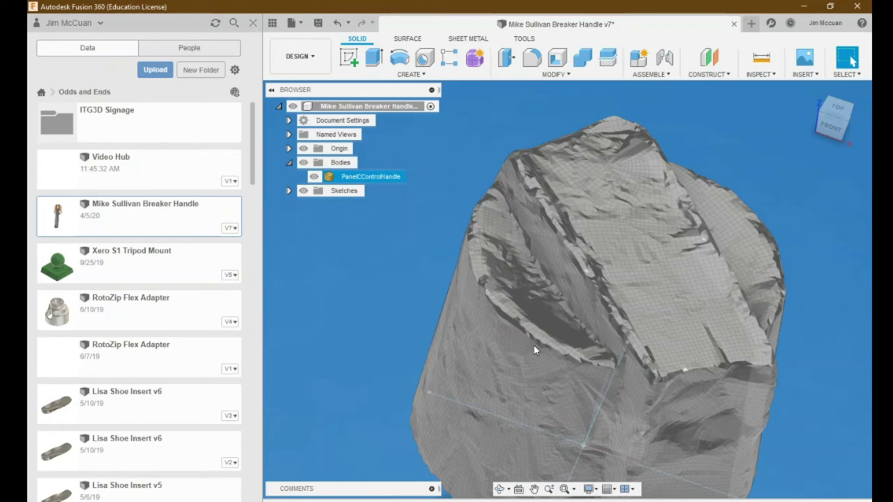
middle_click_drag(544, 343, 370, 309, "shift")
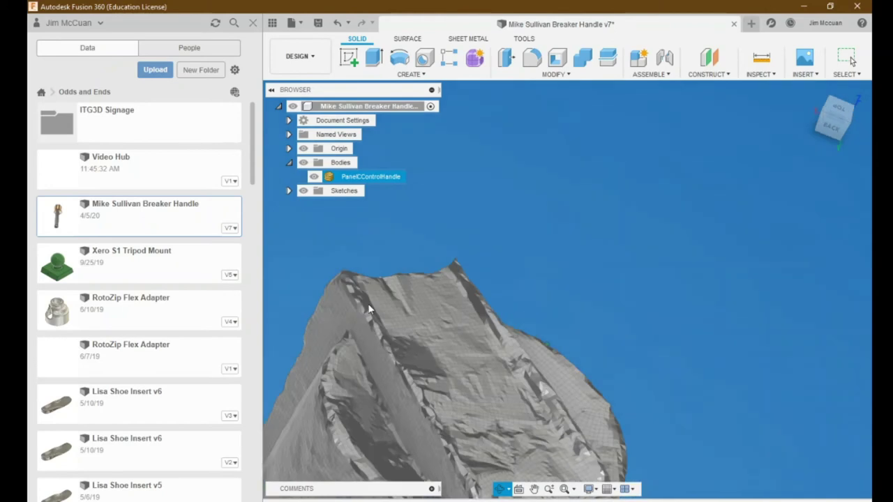
scroll(538, 450, "down", 5)
scroll(538, 445, "up", 2)
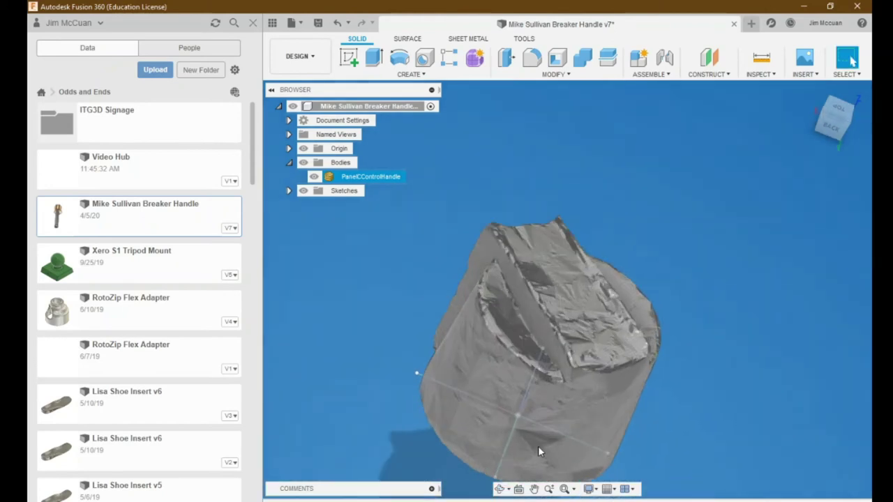
scroll(535, 438, "up", 3)
scroll(535, 439, "down", 2)
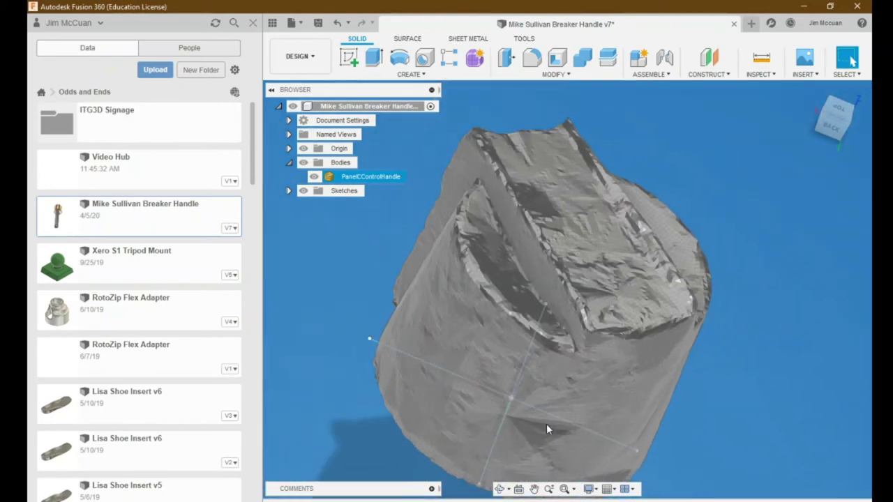
middle_click_drag(546, 424, 550, 397, "shift")
- Deselect the mesh and bring up the context options for the cylinder's Extrude1 feature
left_click(392, 474)
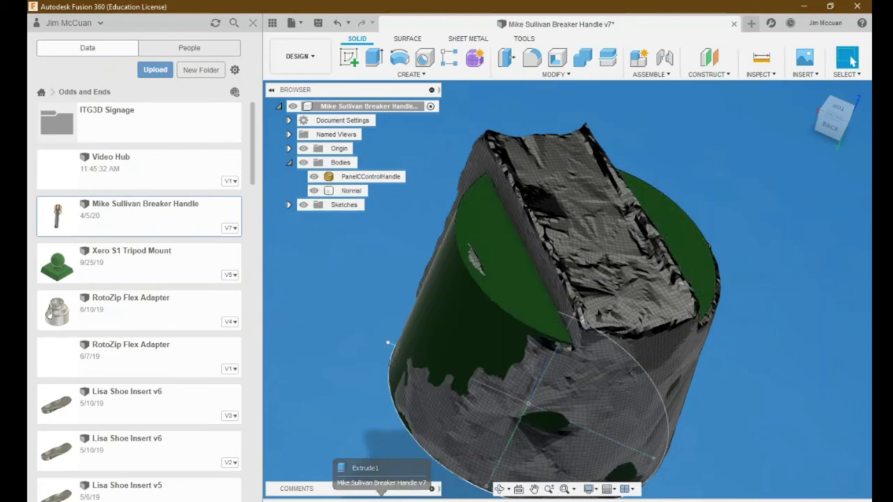
left_click(382, 492)
right_click(384, 488)
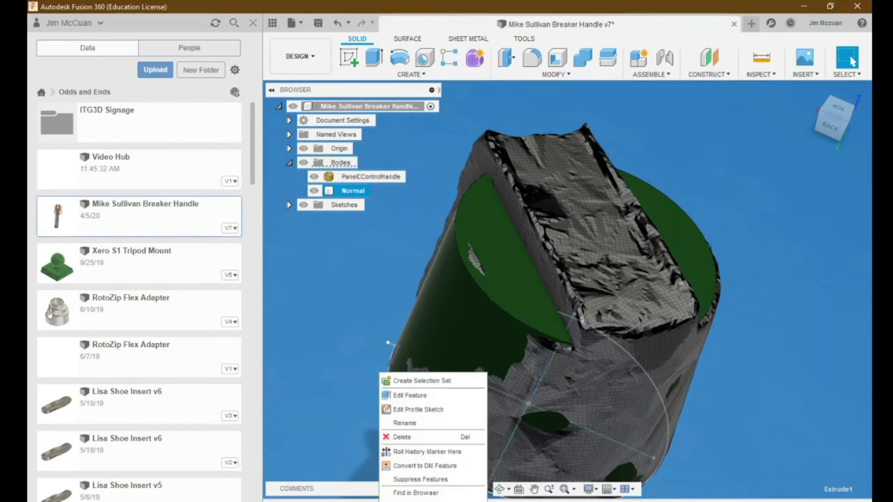
- Edit Extrude1 to a 1.8519 in distance with a -2.50 deg taper
left_click(401, 396)
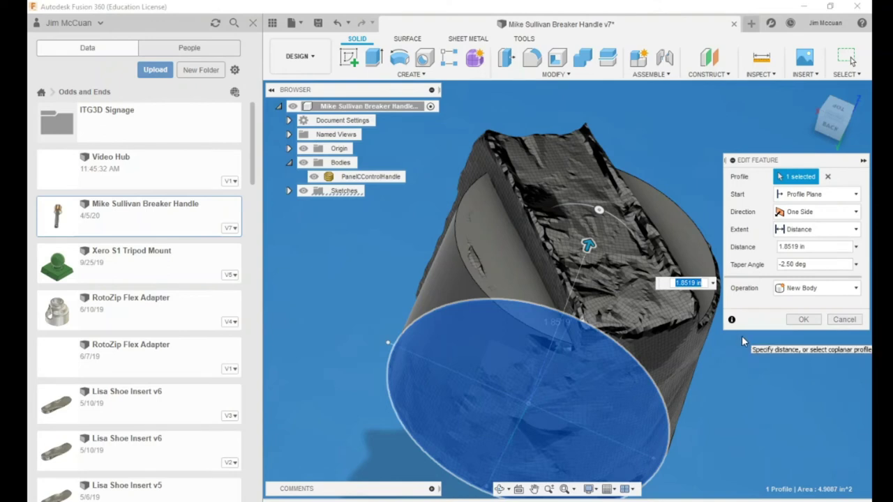
left_click(801, 320)
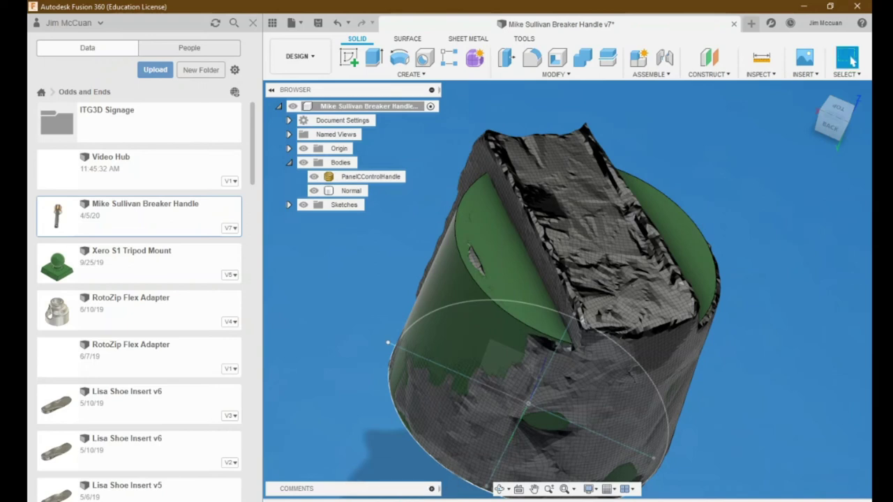
- Select Sketch4, then set the Normal body's Opacity Control to 50%
left_click(395, 488)
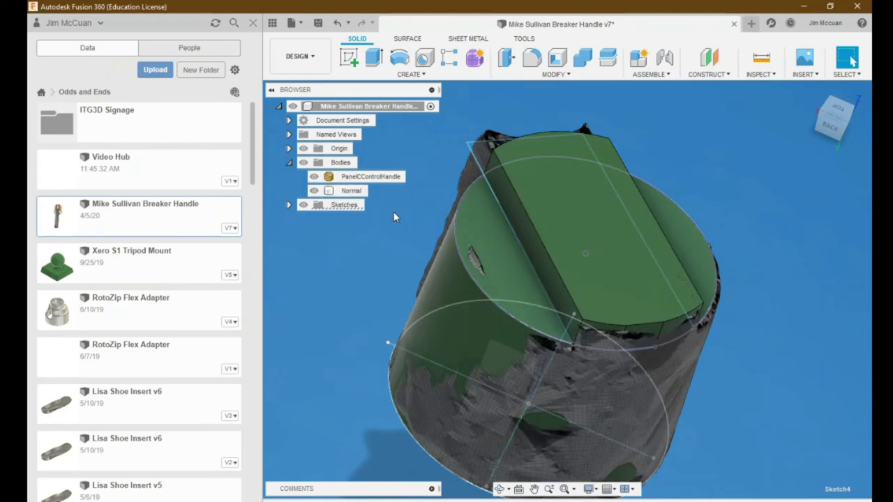
right_click(354, 193)
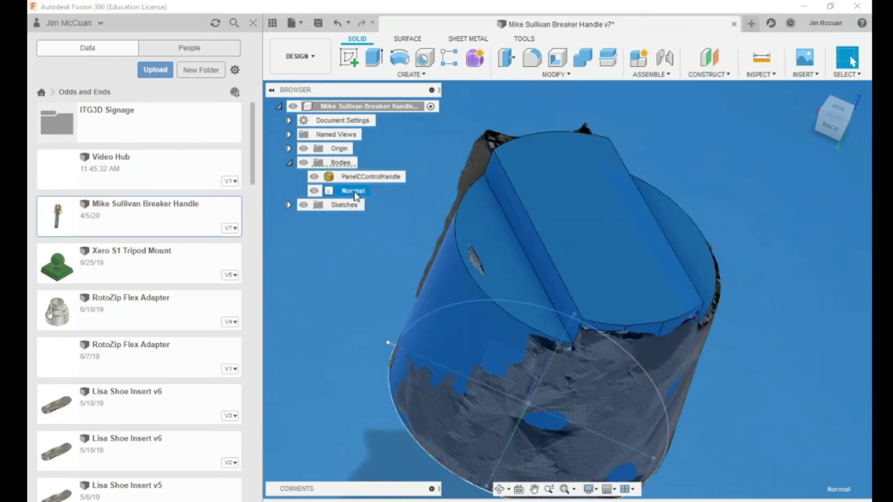
left_click(379, 450)
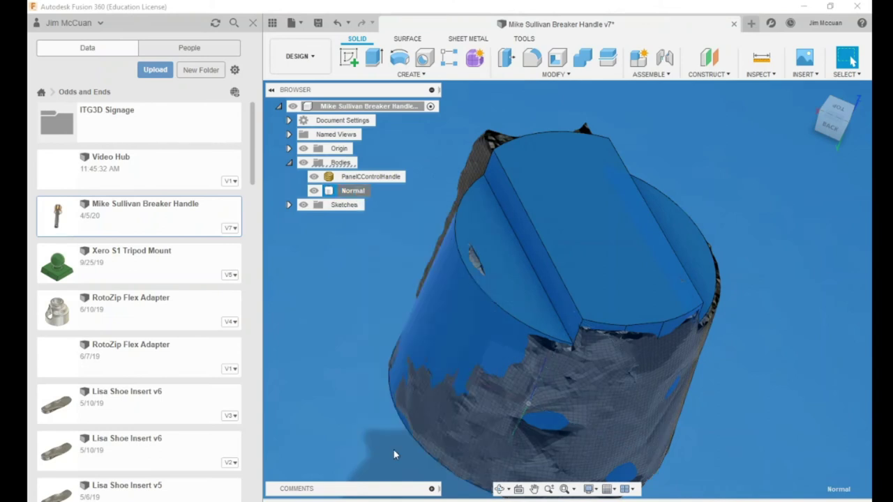
right_click(357, 193)
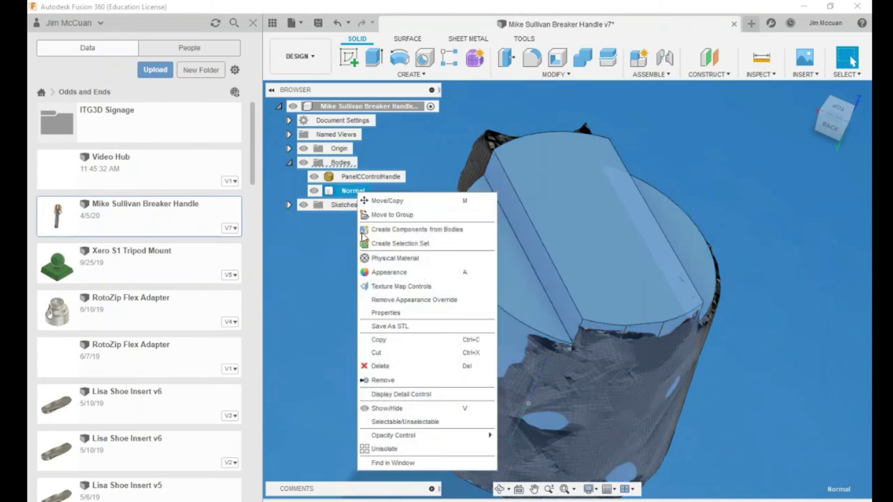
left_click(385, 448)
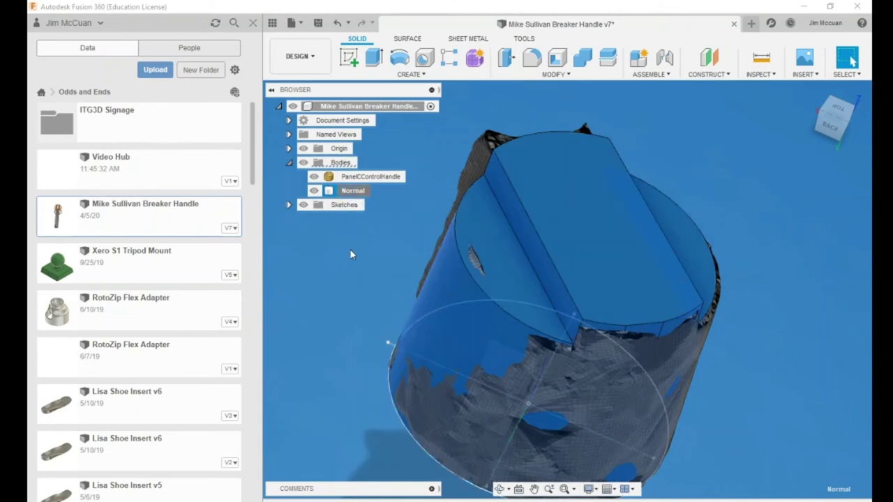
right_click(355, 194)
mouse_move(402, 438)
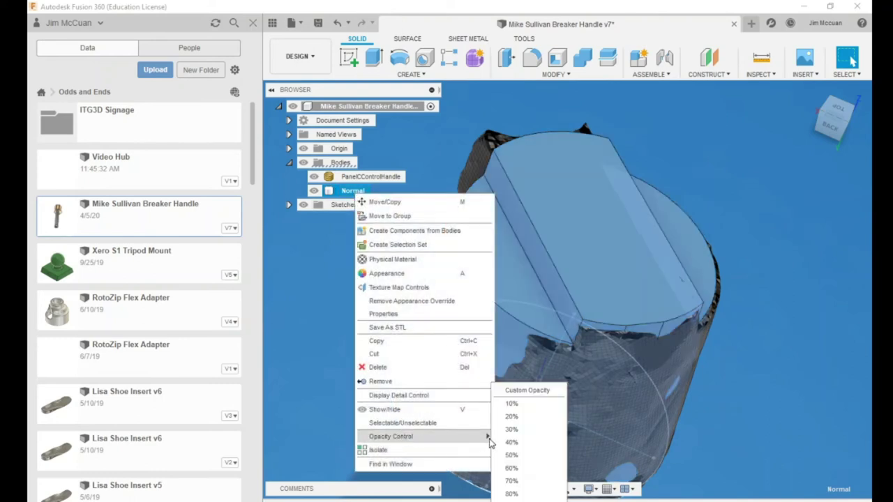
left_click(512, 457)
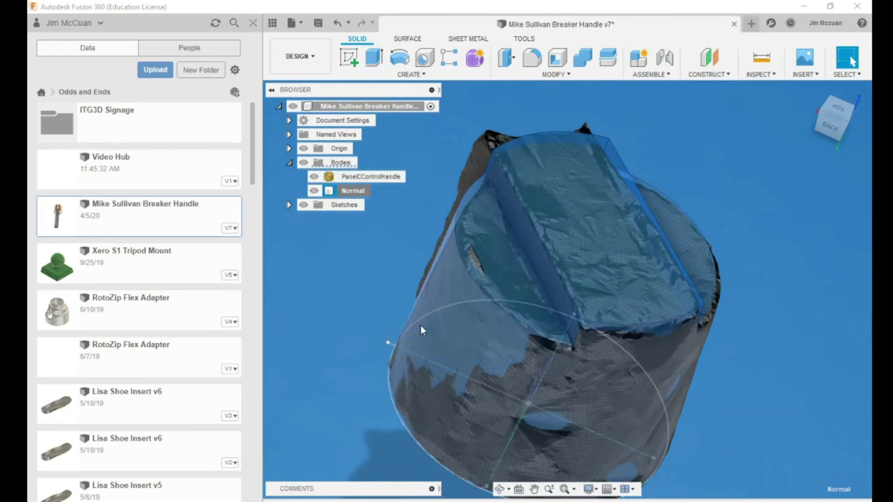
middle_click_drag(385, 327, 429, 256, "shift")
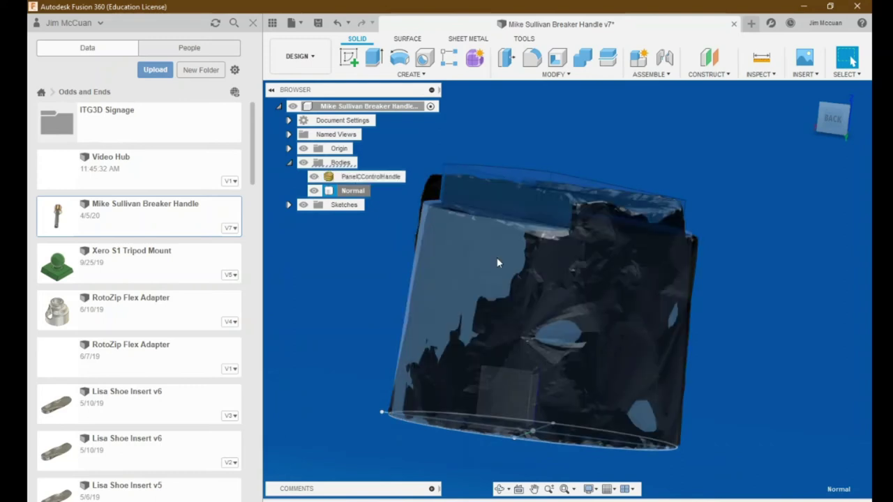
mouse_move(497, 263)
middle_mouse_down("shift")
mouse_move(475, 283)
mouse_move(501, 263)
middle_mouse_up("shift")
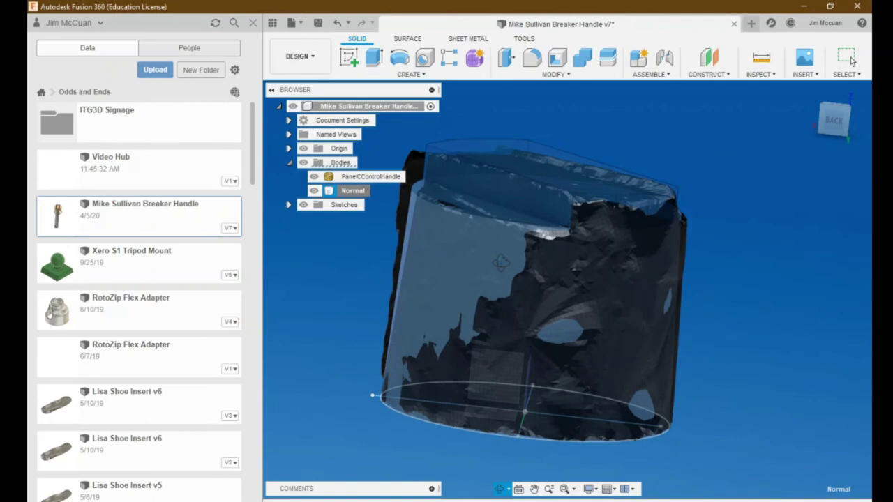
middle_click_drag(501, 263, 496, 269, "shift")
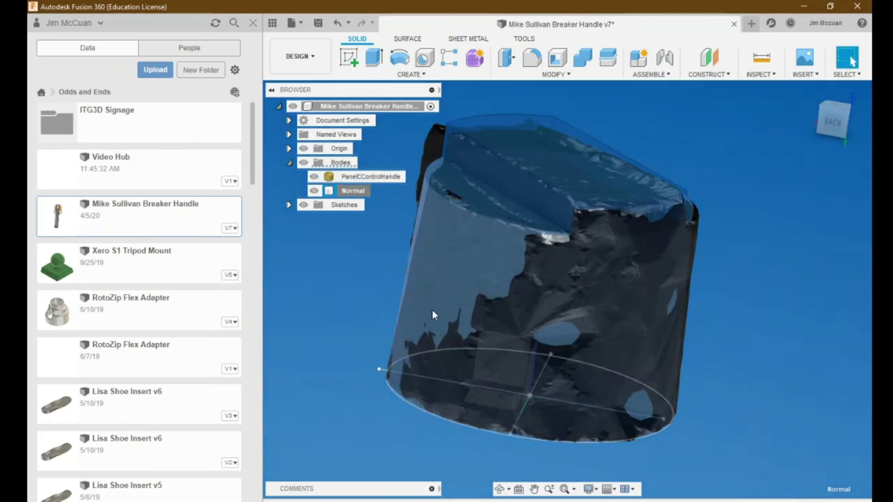
left_click(432, 311)
key("Escape")
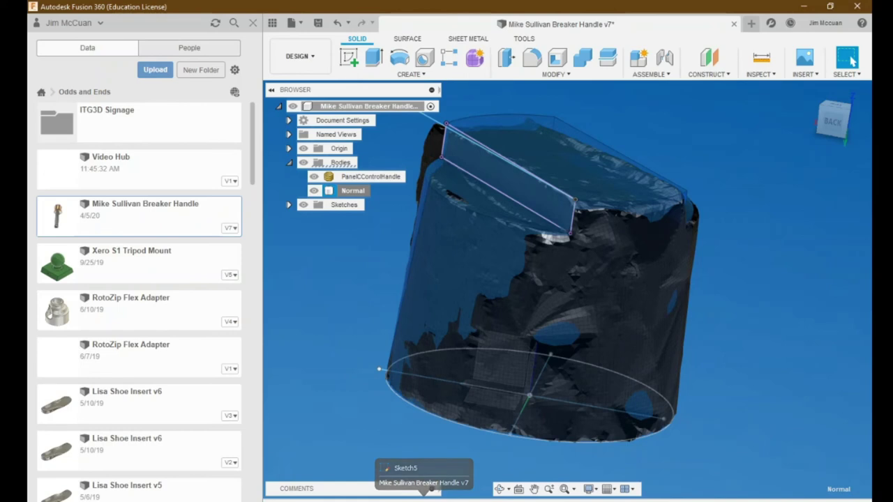
- Swing the model into a side view and select Sketch5, the front block outline
middle_click_drag(384, 411, 432, 410, "shift")
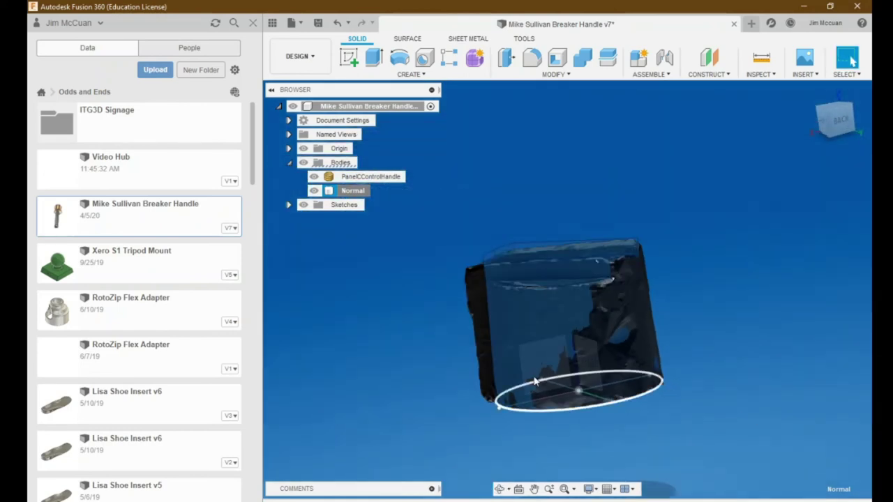
middle_click_drag(662, 397, 432, 316, "shift")
scroll(578, 291, "up", 10)
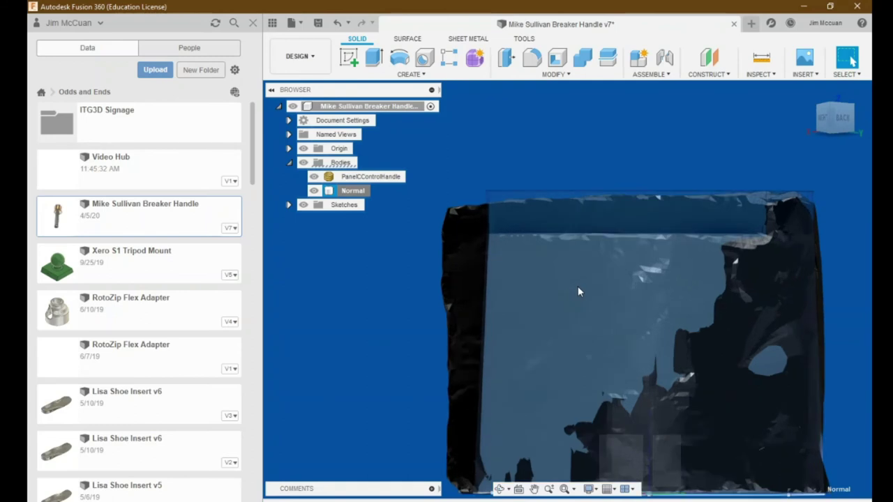
scroll(593, 284, "down", 5)
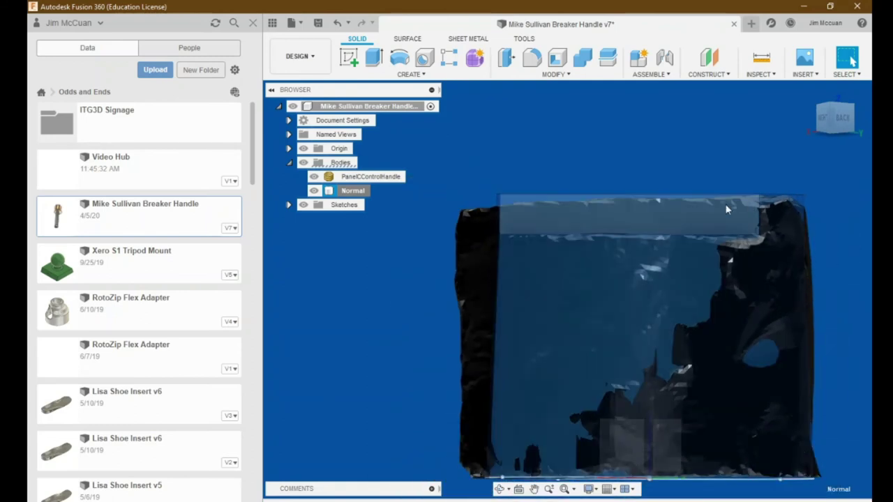
left_click(686, 206)
left_click(415, 388)
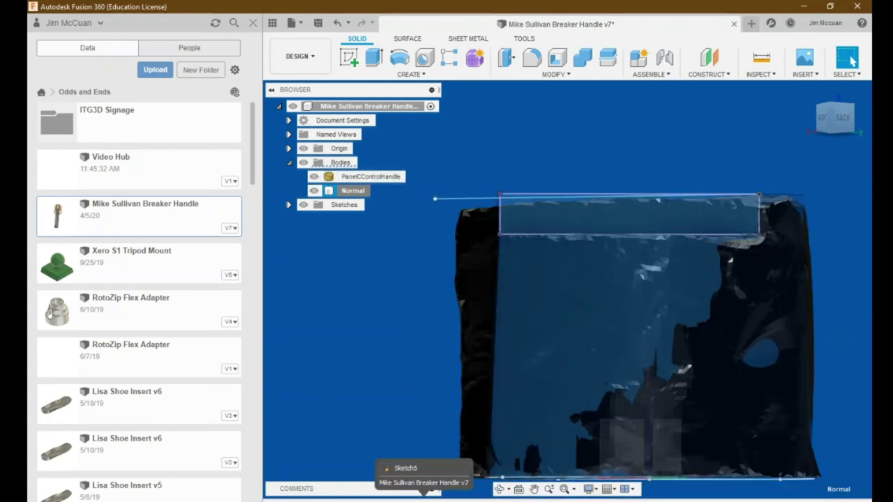
left_click(424, 492)
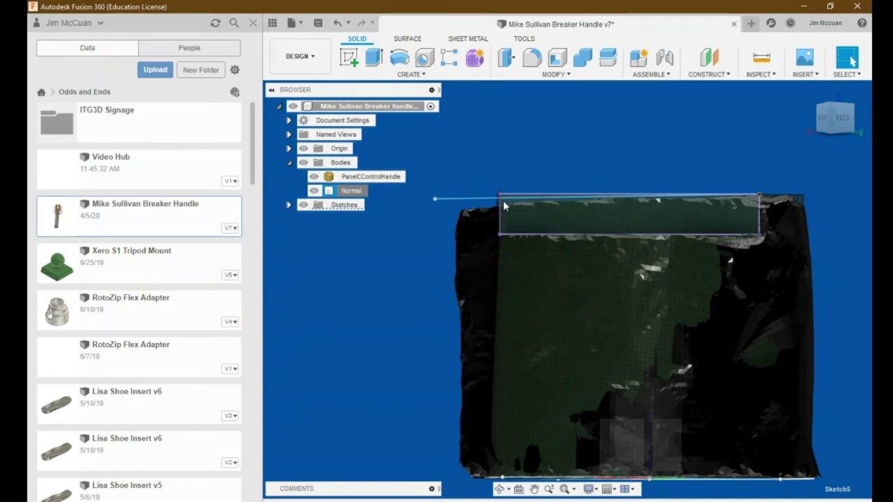
key("F4")
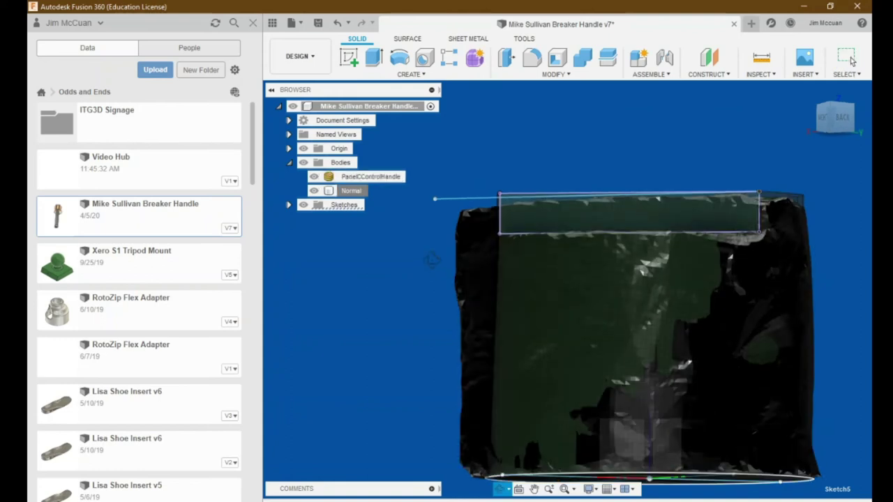
left_click_drag(432, 261, 433, 278)
key("Escape")
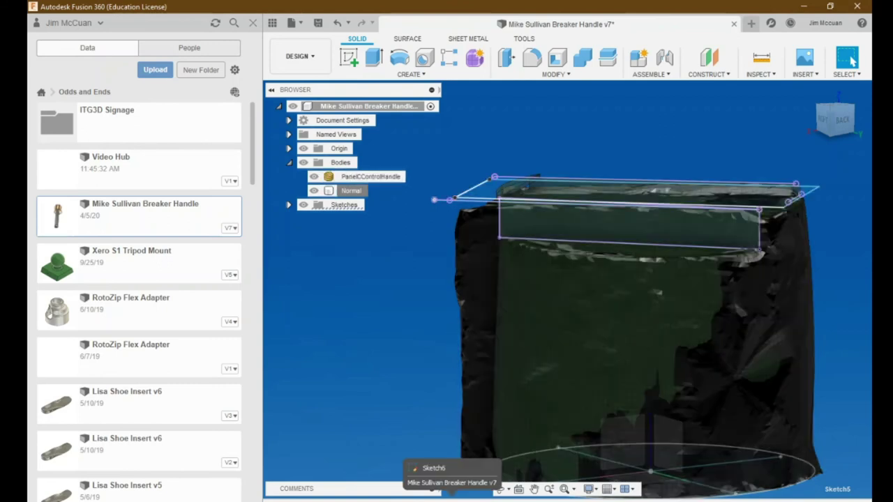
- Orbit to look down on the hub's top along the front block
middle_click_drag(397, 336, 389, 356, "shift")
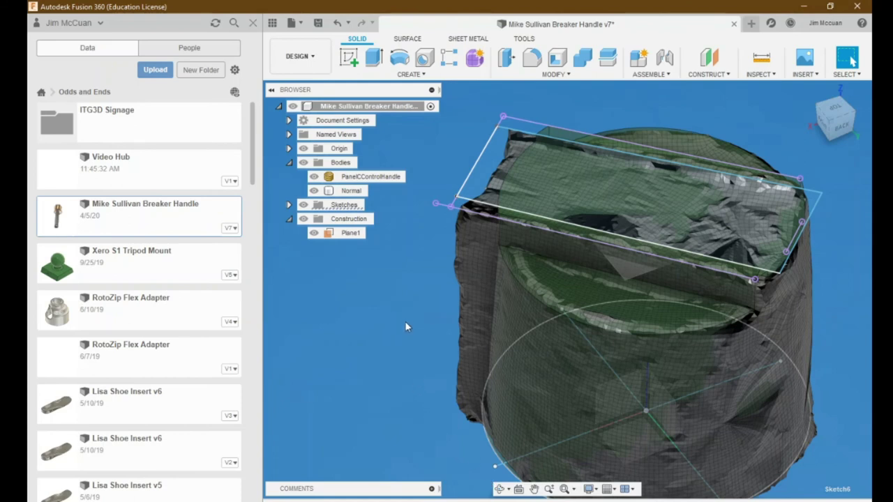
mouse_move(371, 356)
middle_mouse_down("shift")
mouse_move(375, 305)
mouse_move(406, 317)
mouse_move(397, 288)
mouse_move(399, 319)
middle_mouse_up("shift")
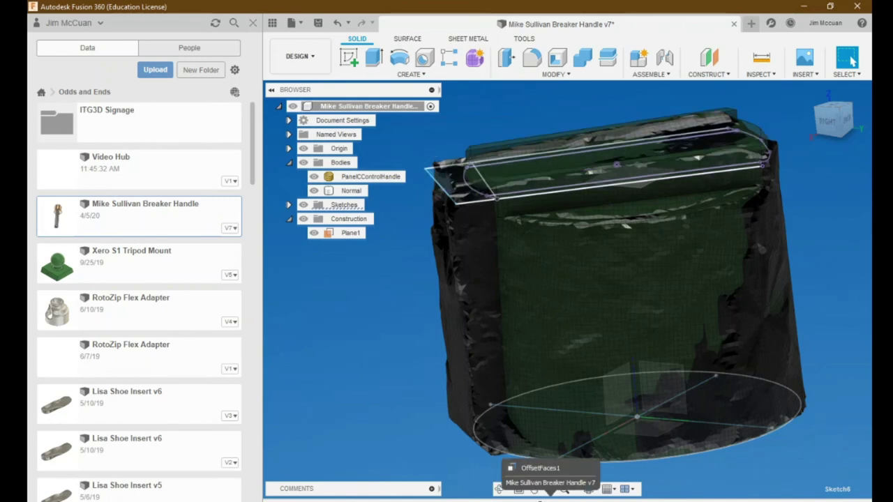
left_click(471, 261)
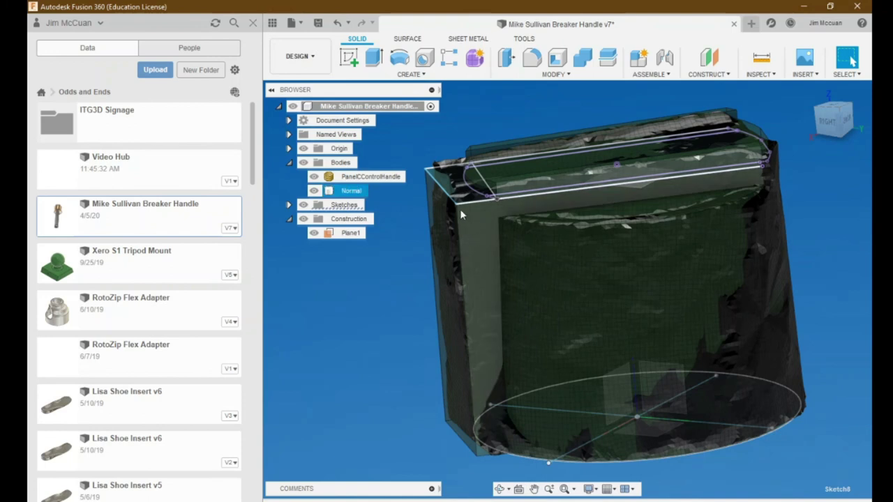
left_click(486, 428)
left_click(475, 276)
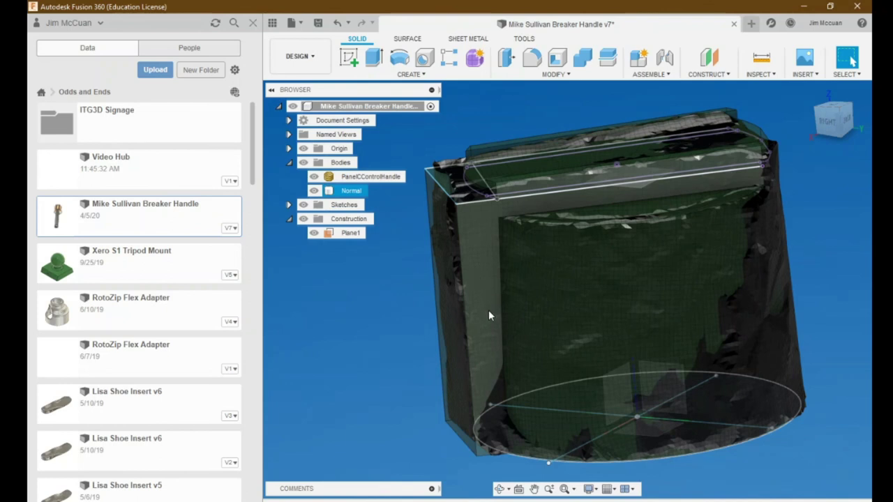
left_click(732, 173)
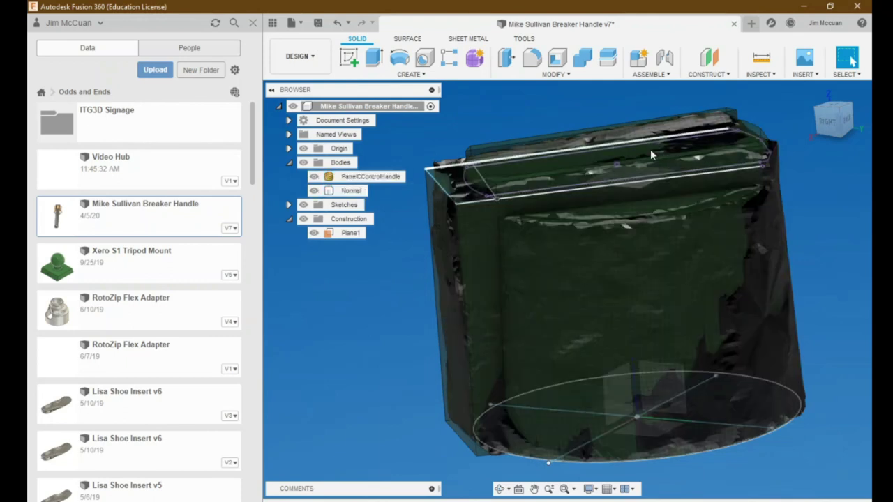
middle_click_drag(418, 289, 507, 435, "shift")
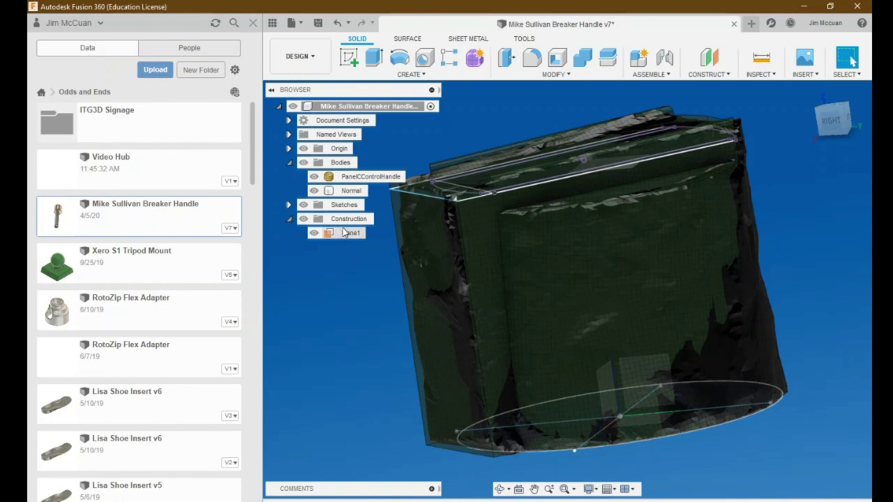
- Isolate the Normal mesh body, then raise it back to full opacity
right_click(347, 192)
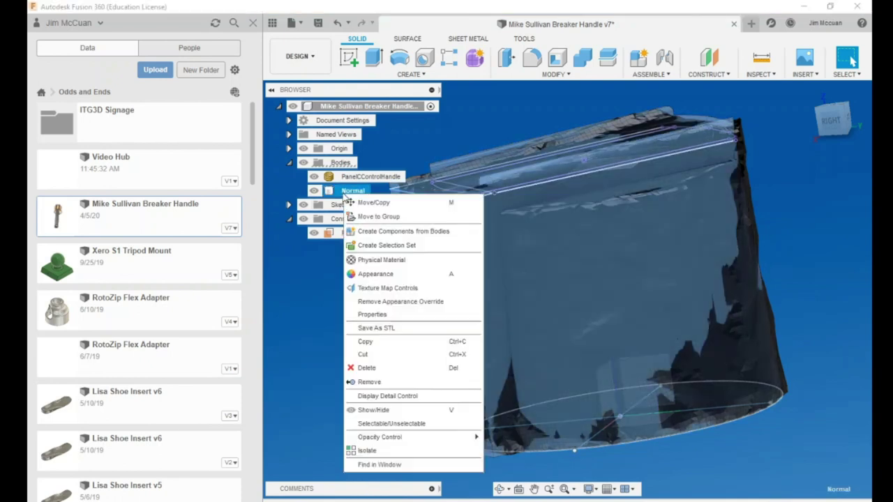
left_click(391, 450)
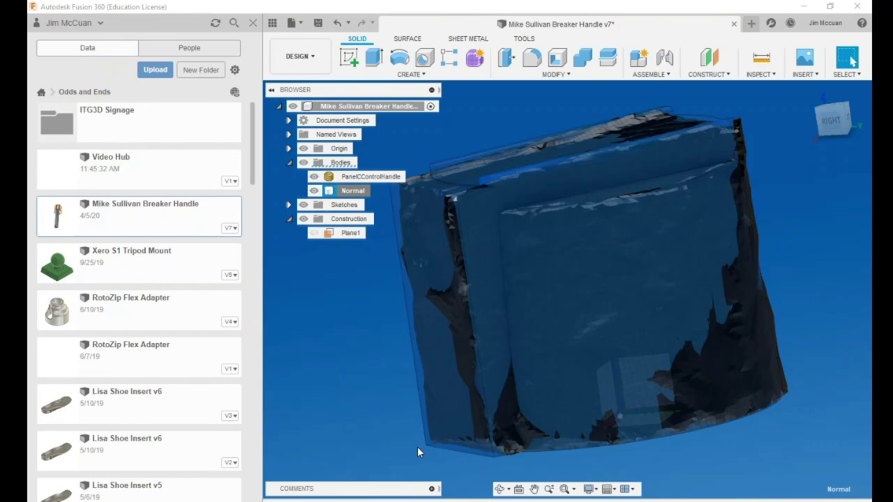
right_click(351, 195)
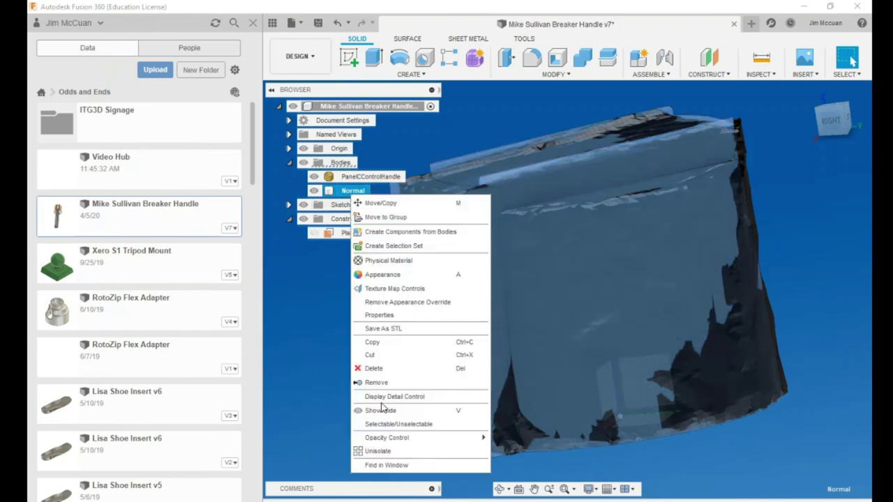
mouse_move(454, 441)
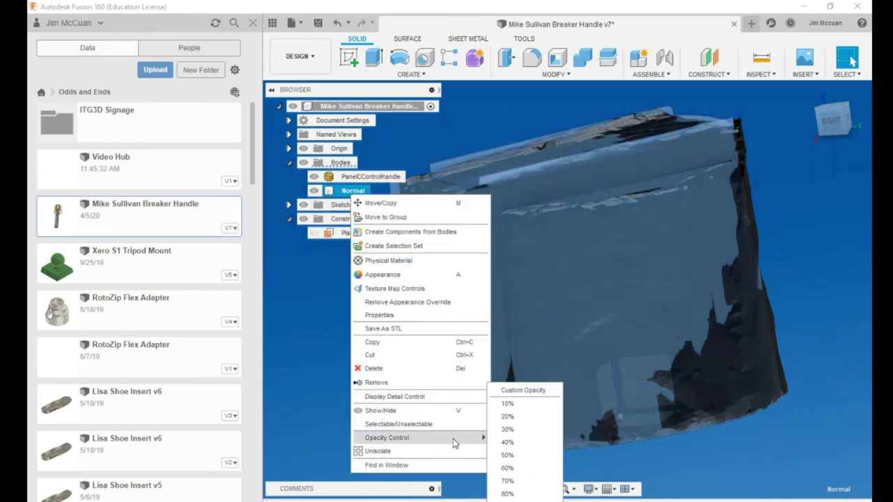
left_click(510, 455)
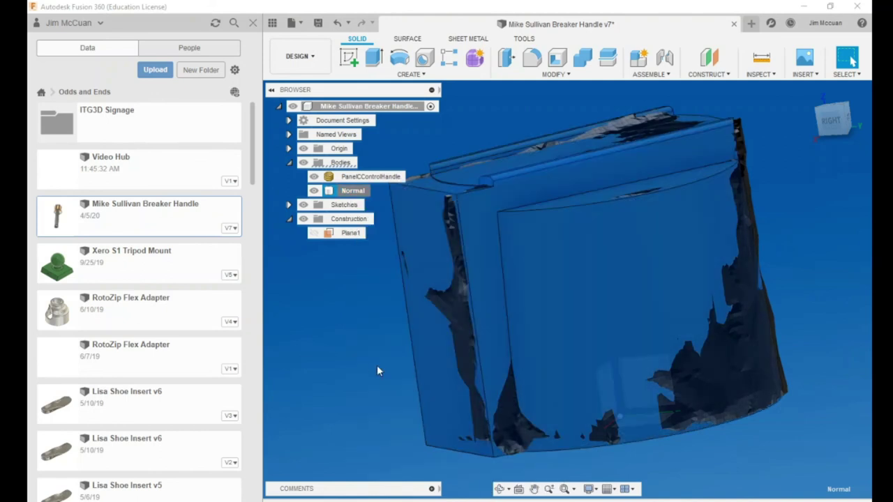
- Orbit and inspect where the opaque mesh pokes through the green hub solid
middle_click_drag(410, 393, 370, 383, "shift")
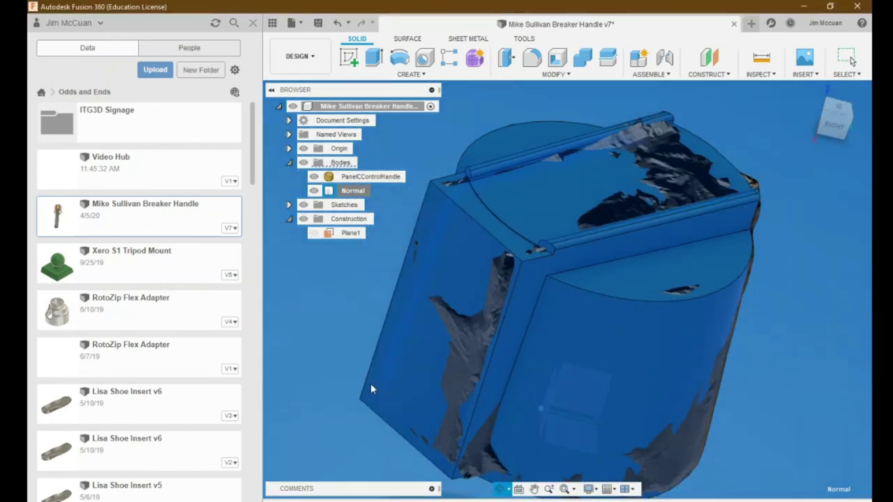
left_click(328, 408)
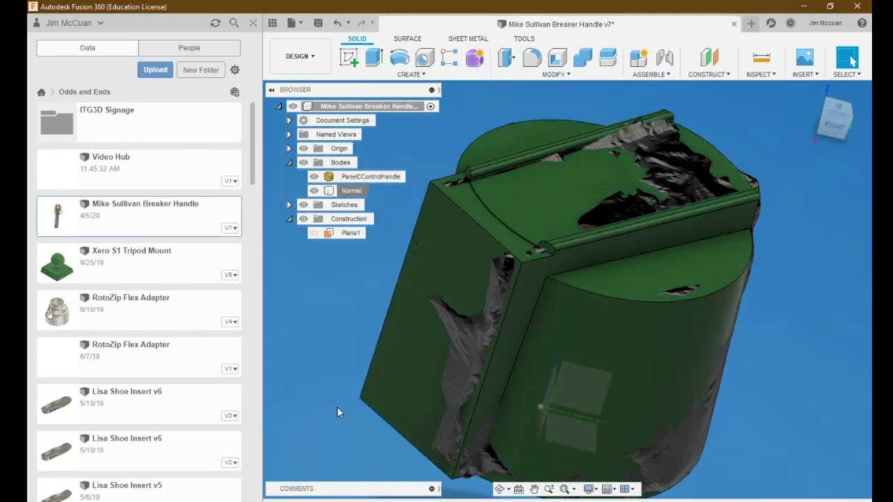
left_click(461, 358)
key("Escape")
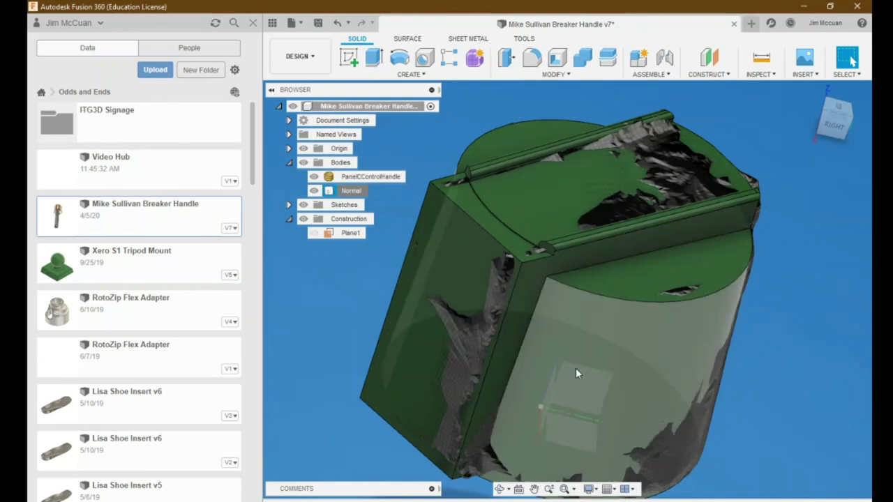
mouse_move(576, 368)
middle_mouse_down("shift")
mouse_move(567, 363)
mouse_move(582, 361)
mouse_move(586, 381)
middle_mouse_up("shift")
scroll(584, 395, "down", 6)
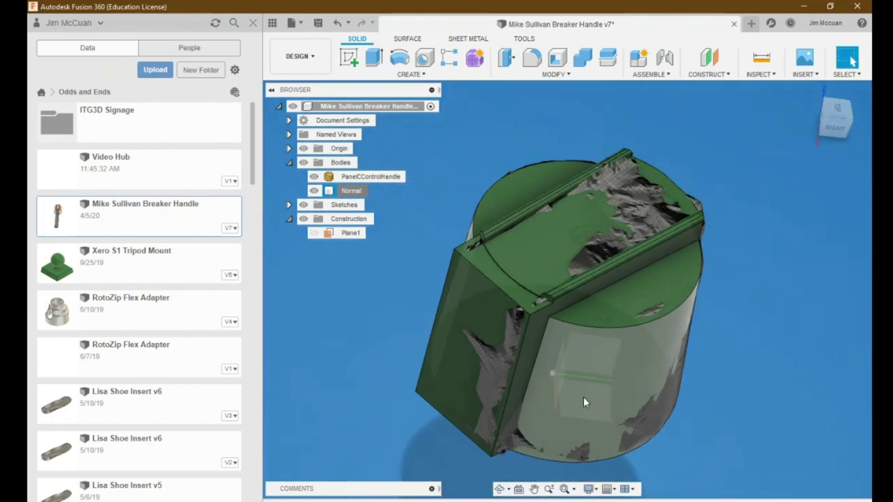
scroll(557, 460, "up", 3)
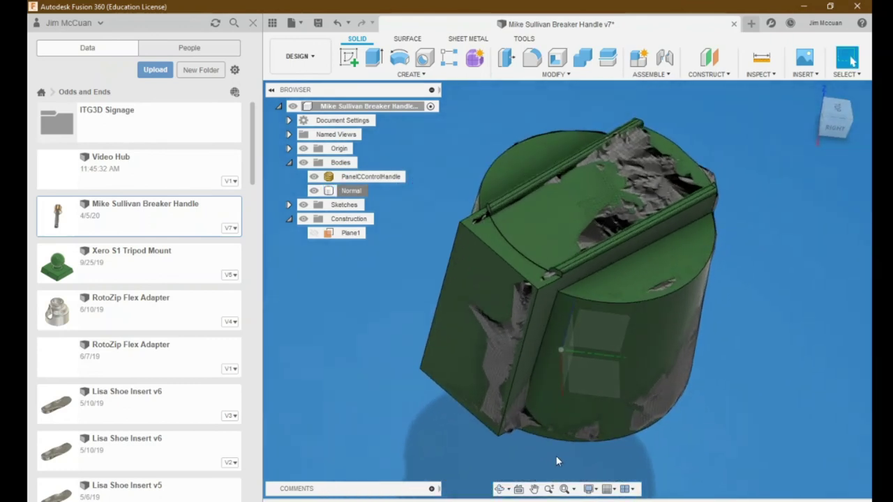